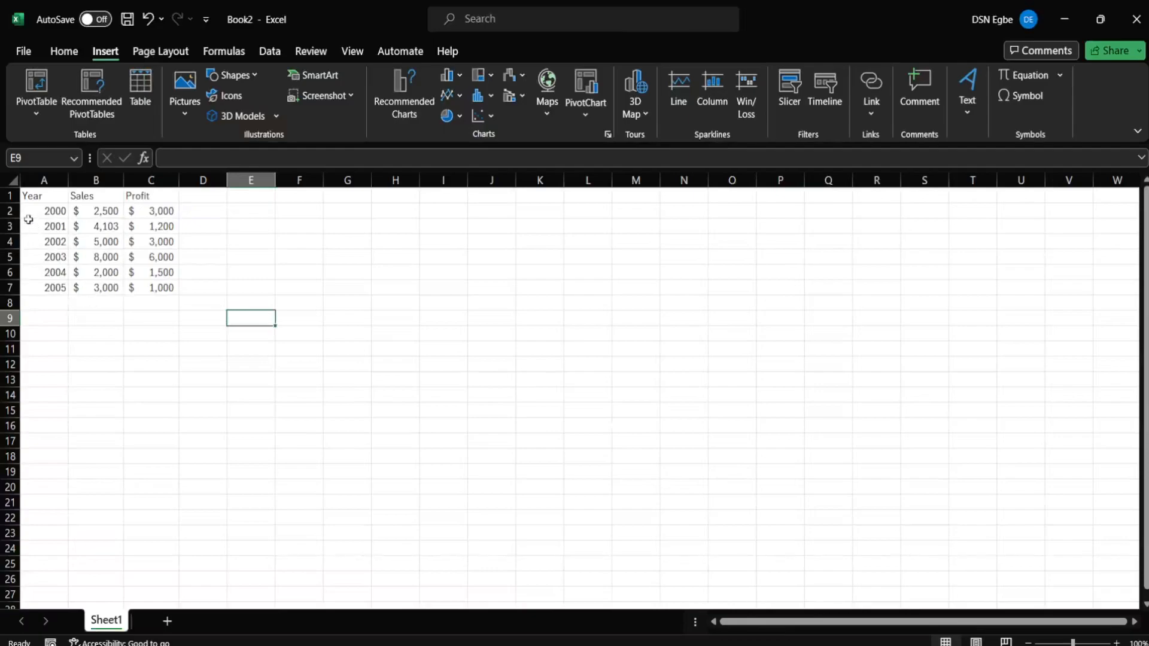
# - Select cells A1:C7 holding Year, Sales and Profit for 2000–2005
pyautogui.moveTo(27, 204); pyautogui.dragTo(168, 298)
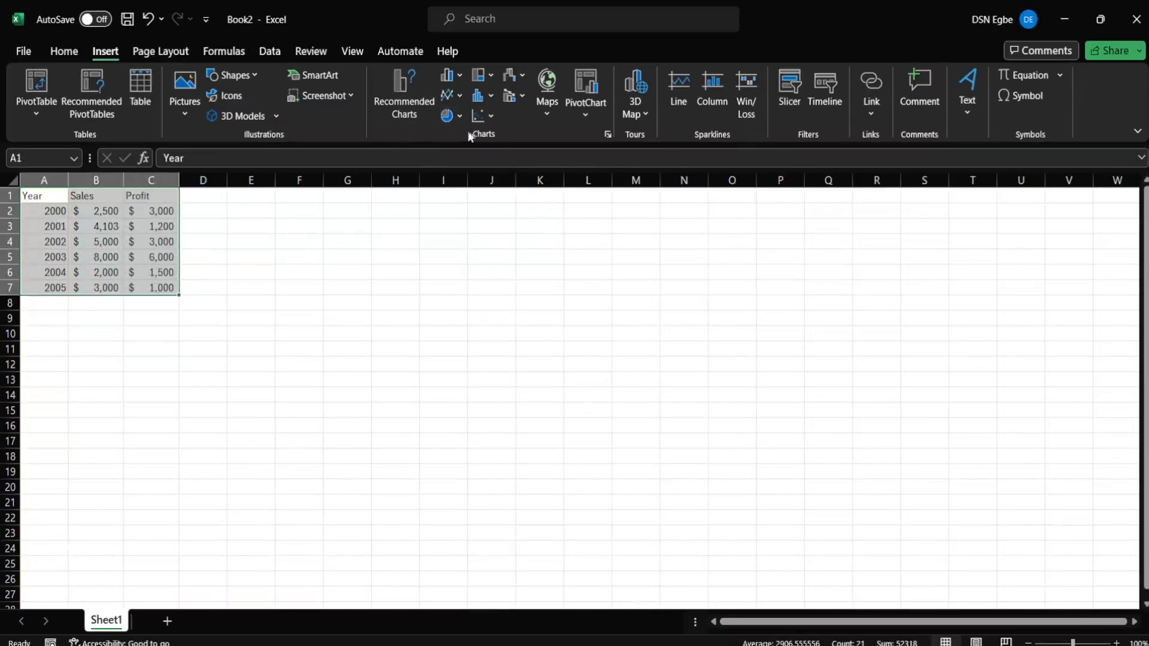
# - Open Recommended Charts and scroll through the suggested charts for the data
pyautogui.click(411, 106)
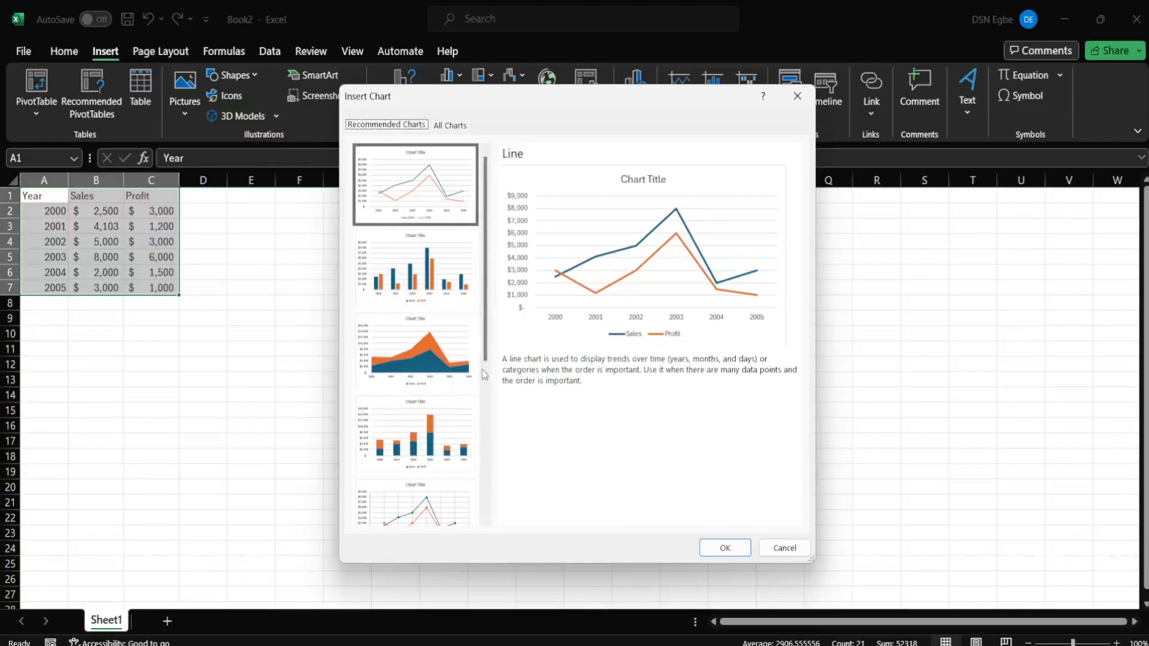
pyautogui.scroll(-5, 446, 395)
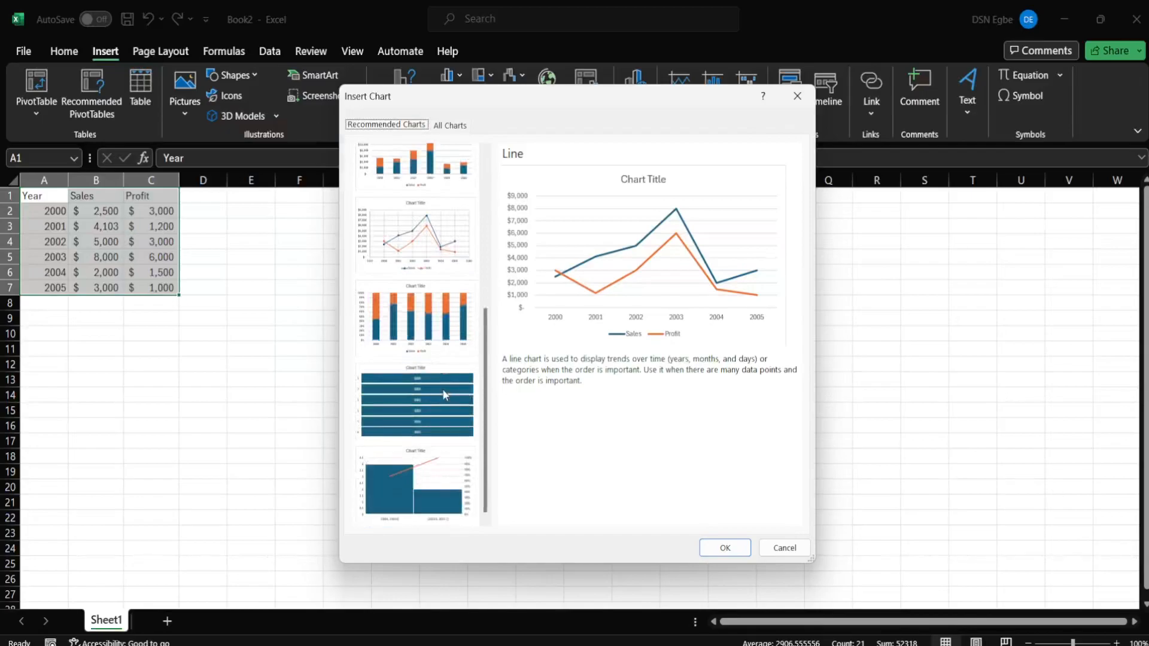
pyautogui.scroll(5, 443, 394)
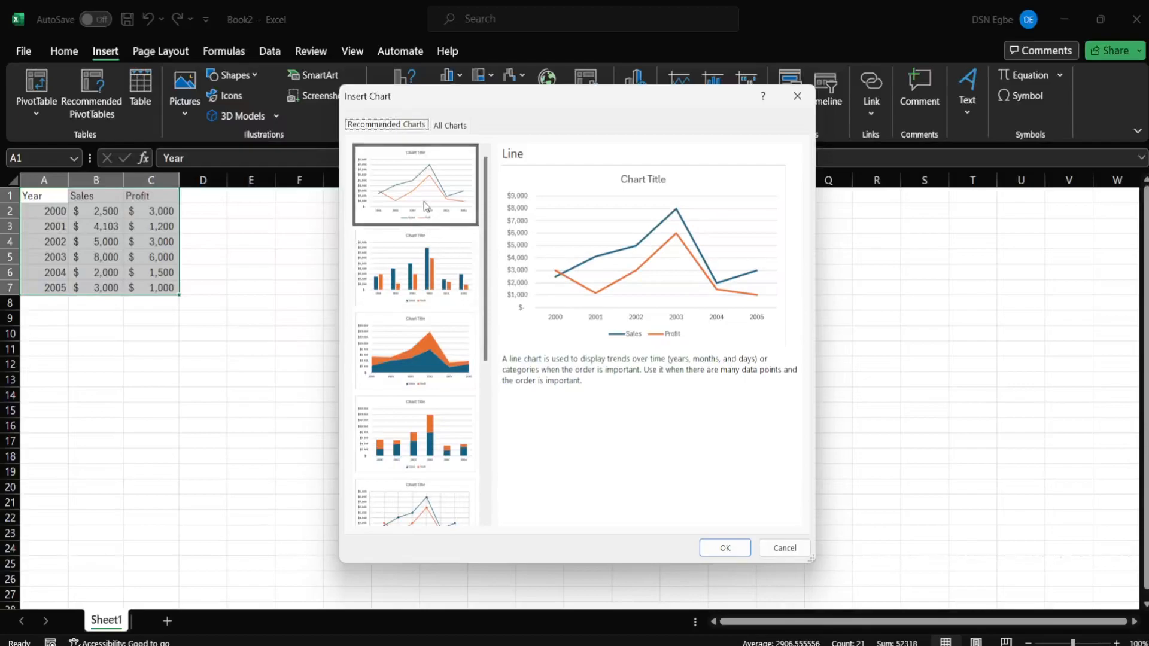
# - Under All Charts > Line, preview stacked, 100% stacked and markers variants, then pick plain Line
pyautogui.click(450, 124)
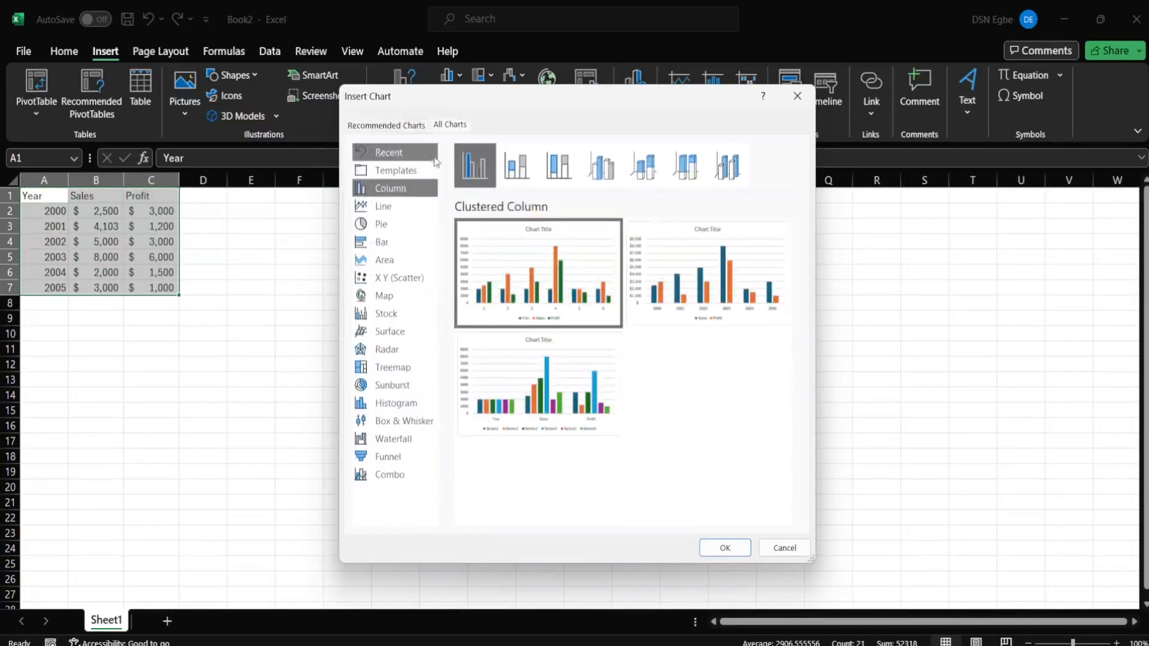
pyautogui.click(410, 206)
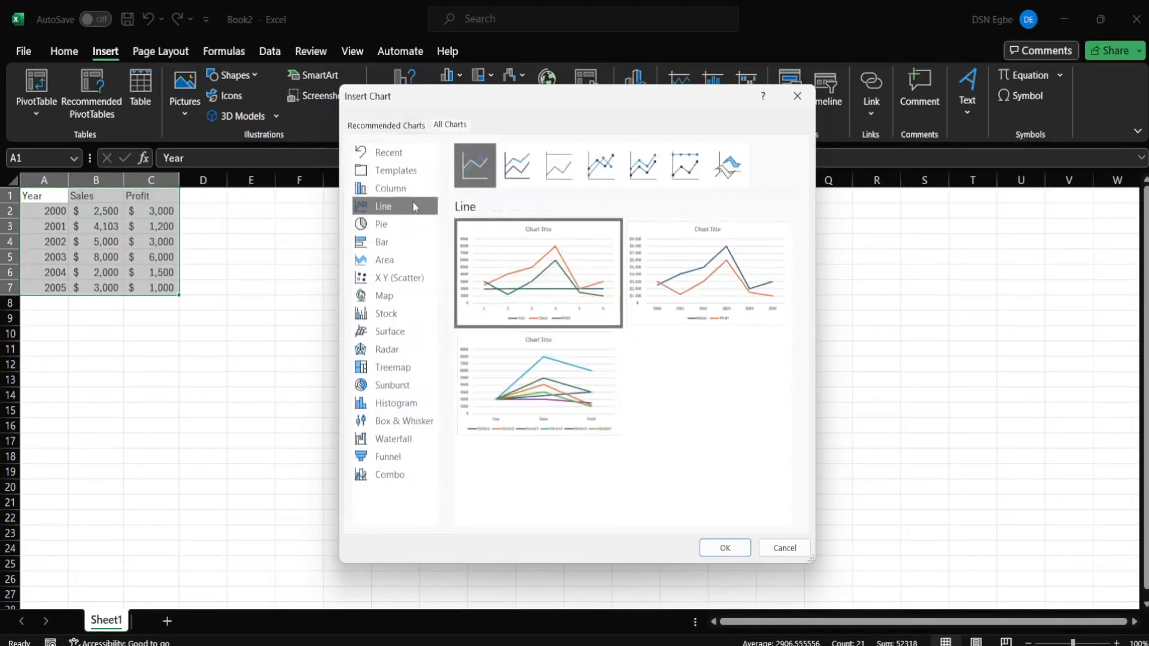
pyautogui.click(513, 178)
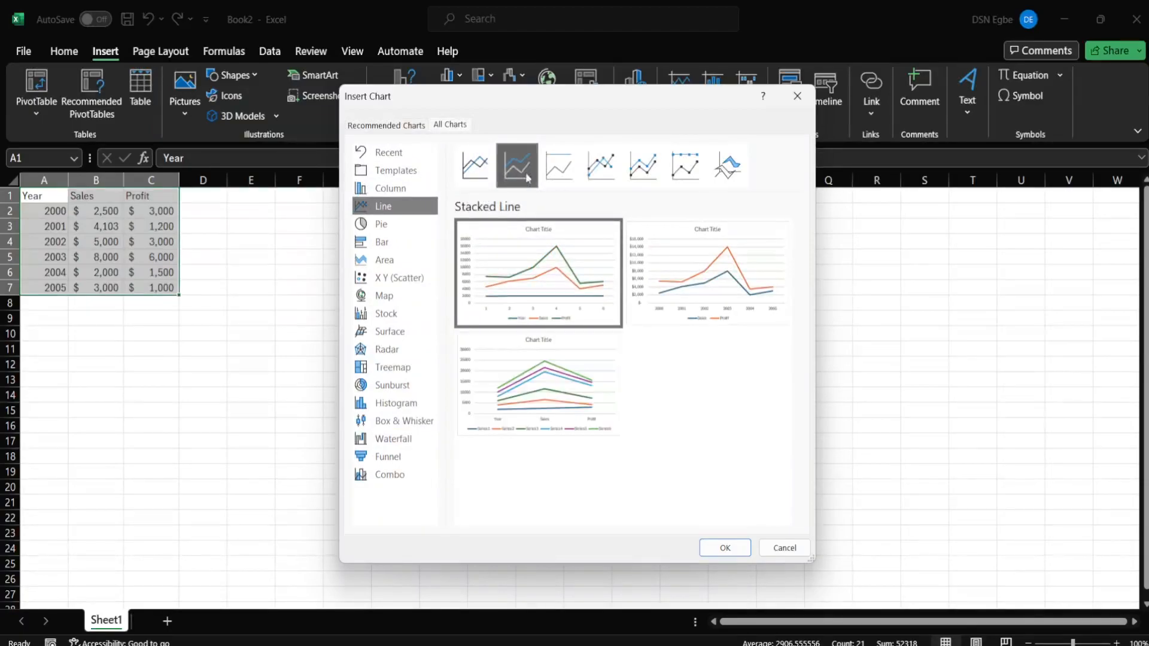
pyautogui.click(549, 178)
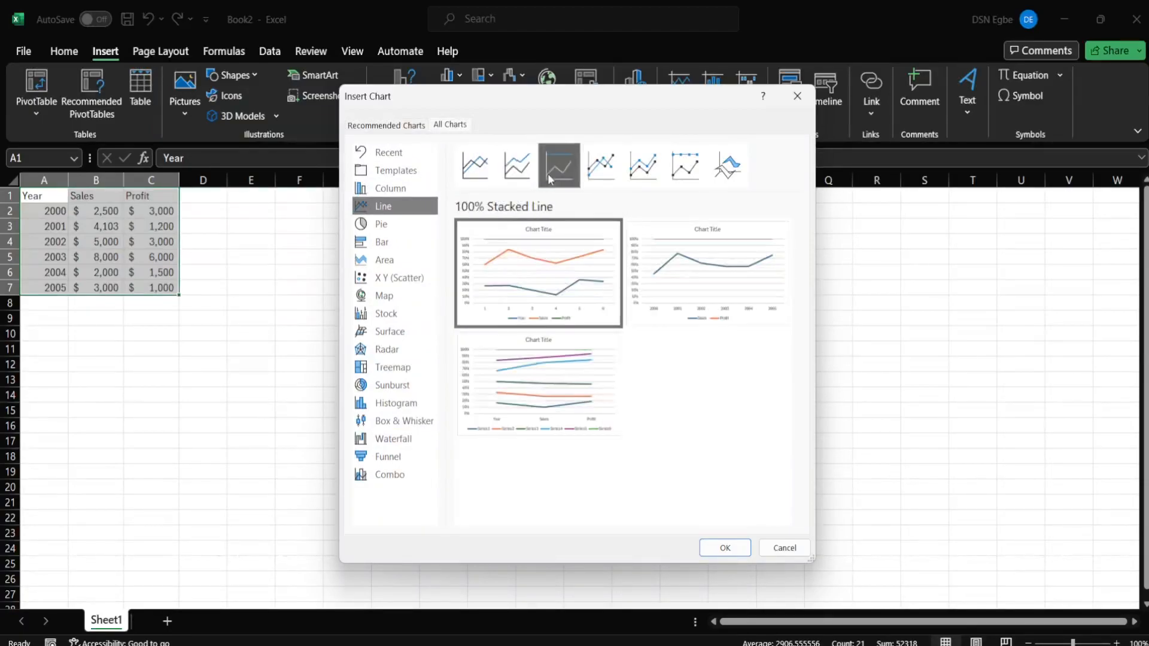
pyautogui.click(602, 176)
pyautogui.click(473, 188)
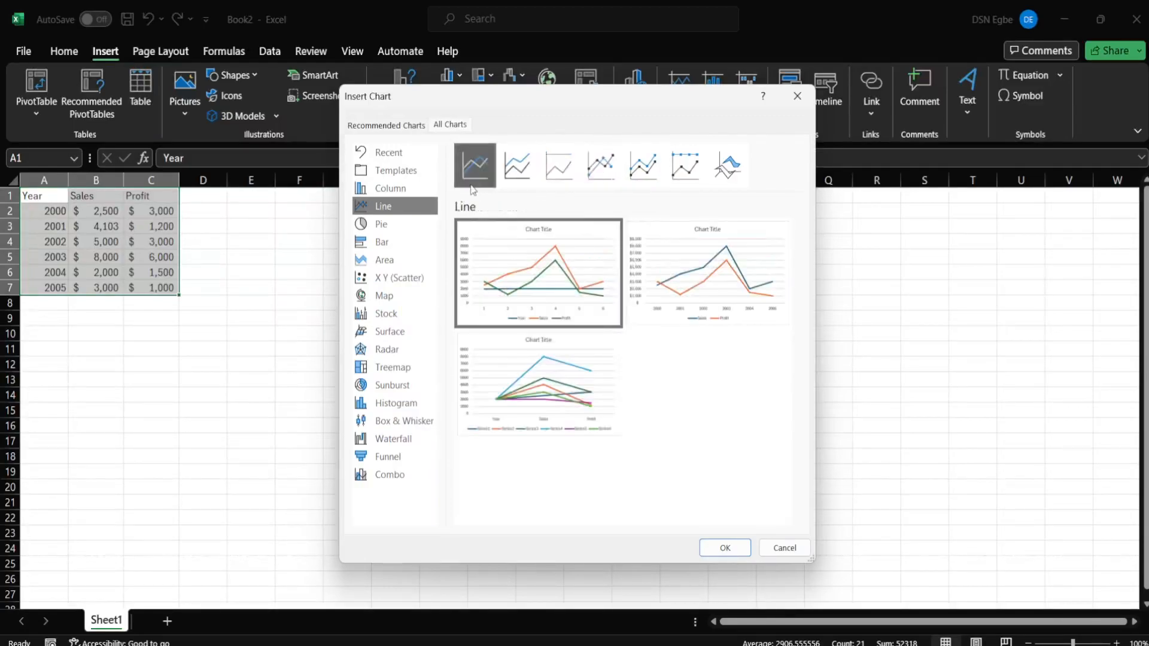
pyautogui.moveTo(553, 252)
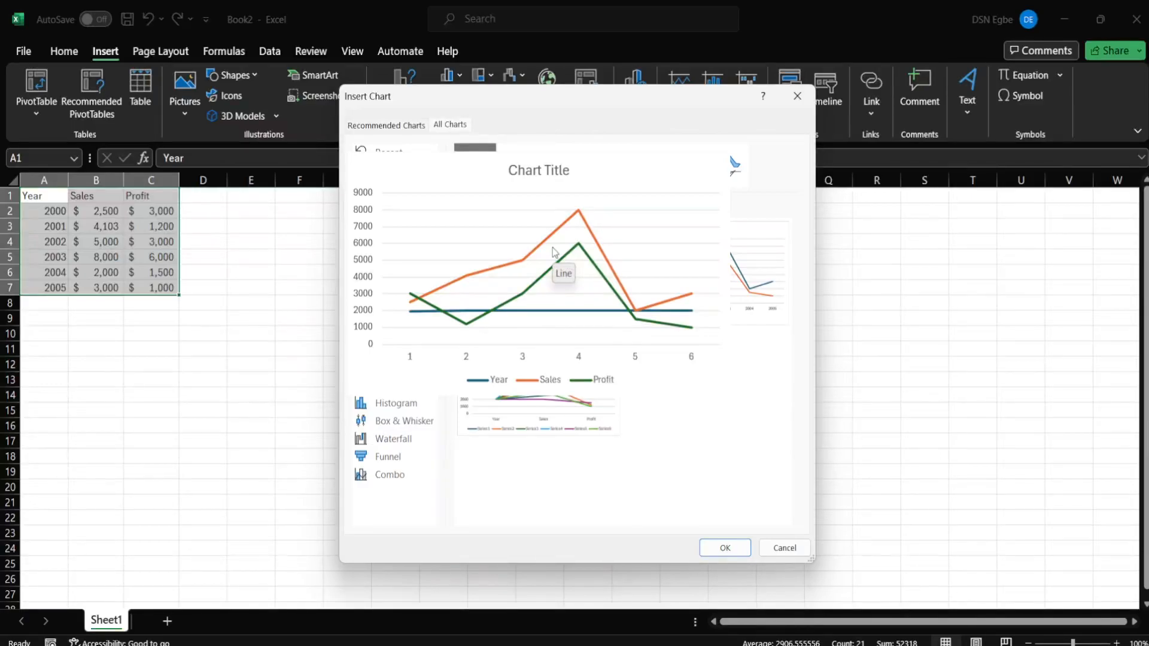
pyautogui.moveTo(721, 276)
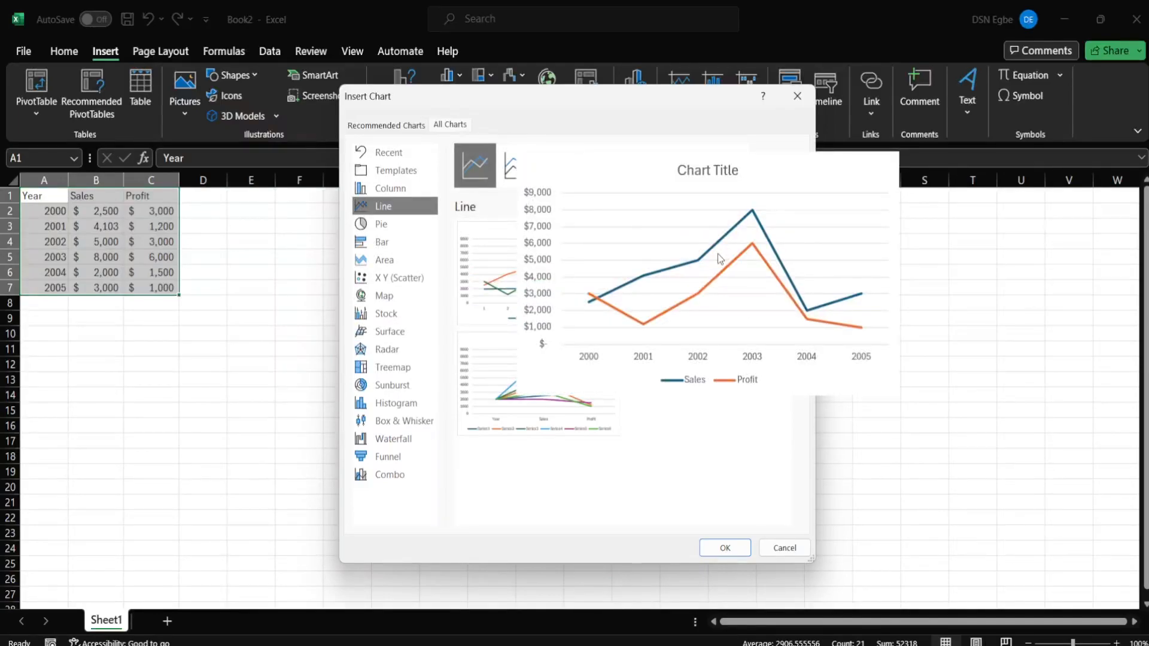
# - Insert the line chart, shrink its source range to Sales, then extend it to include Profit
pyautogui.click(725, 548)
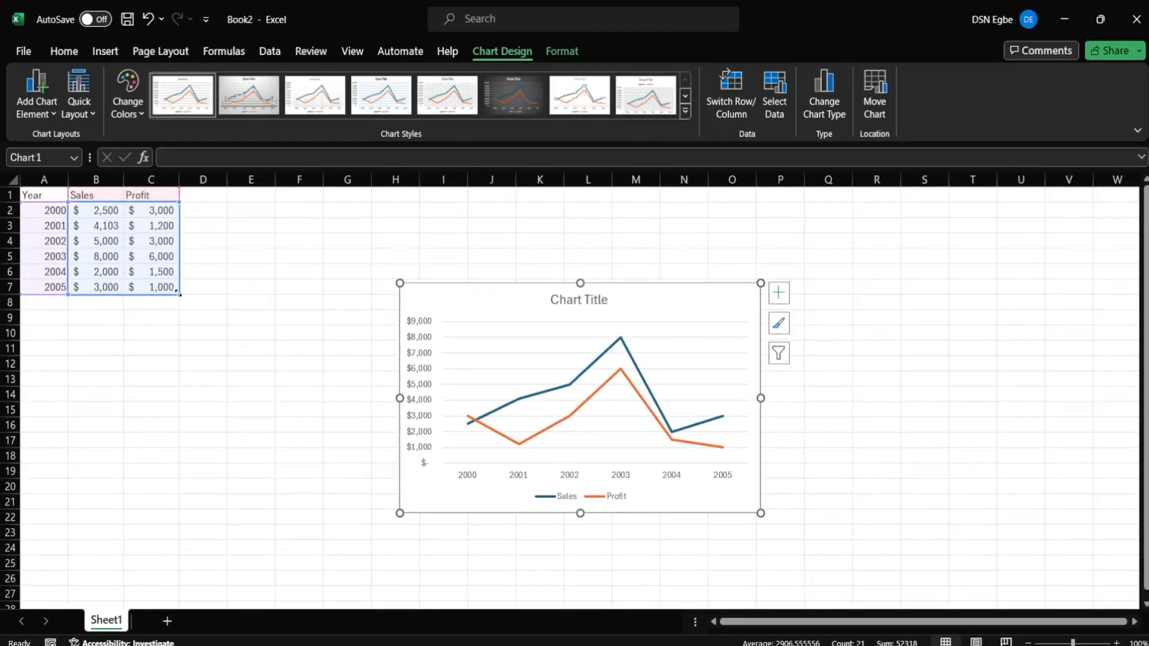
pyautogui.moveTo(177, 293); pyautogui.dragTo(138, 291)
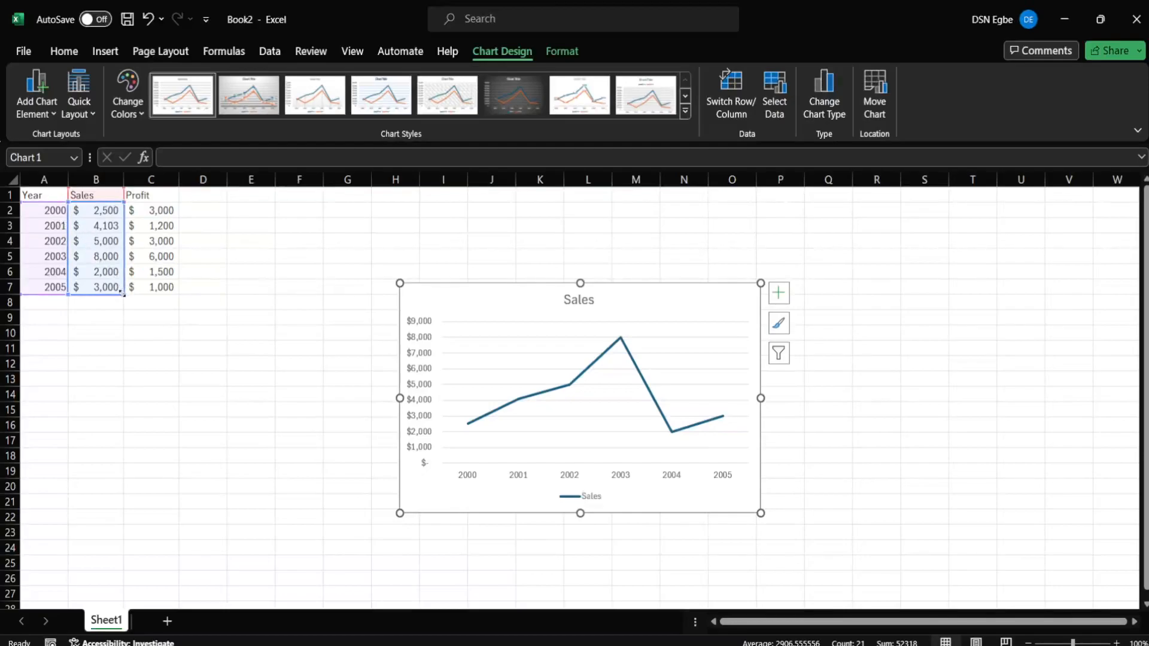
pyautogui.moveTo(122, 293); pyautogui.dragTo(163, 296)
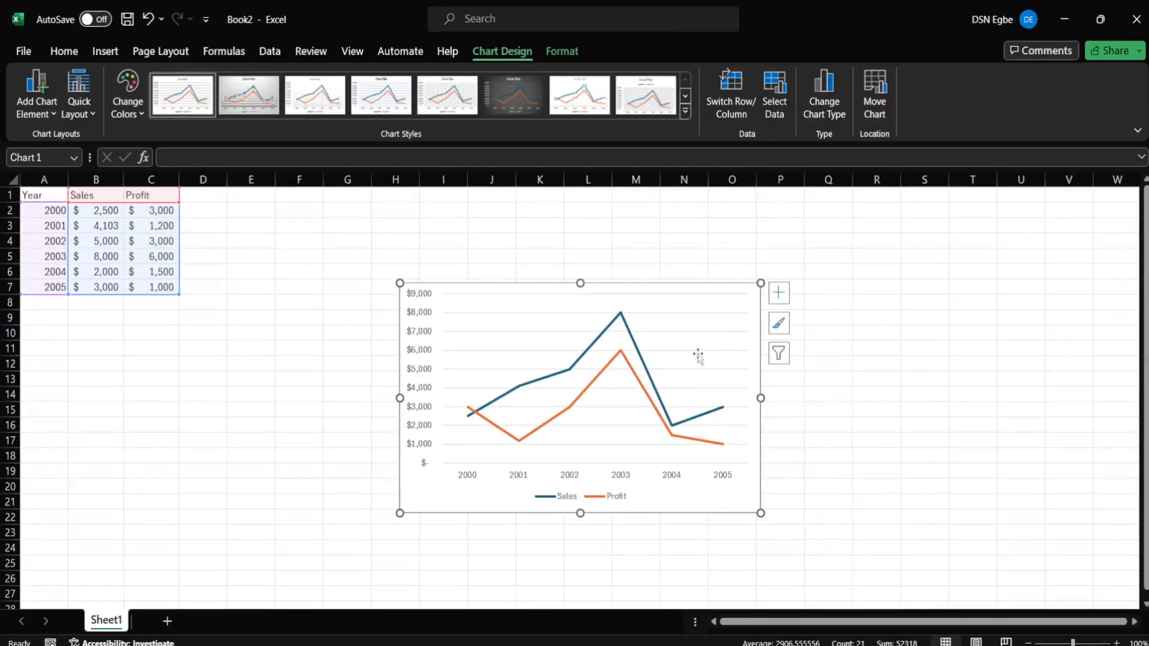
# - Add a chart title and replace its placeholder text with 'Sales vs Profit'
pyautogui.click(776, 297)
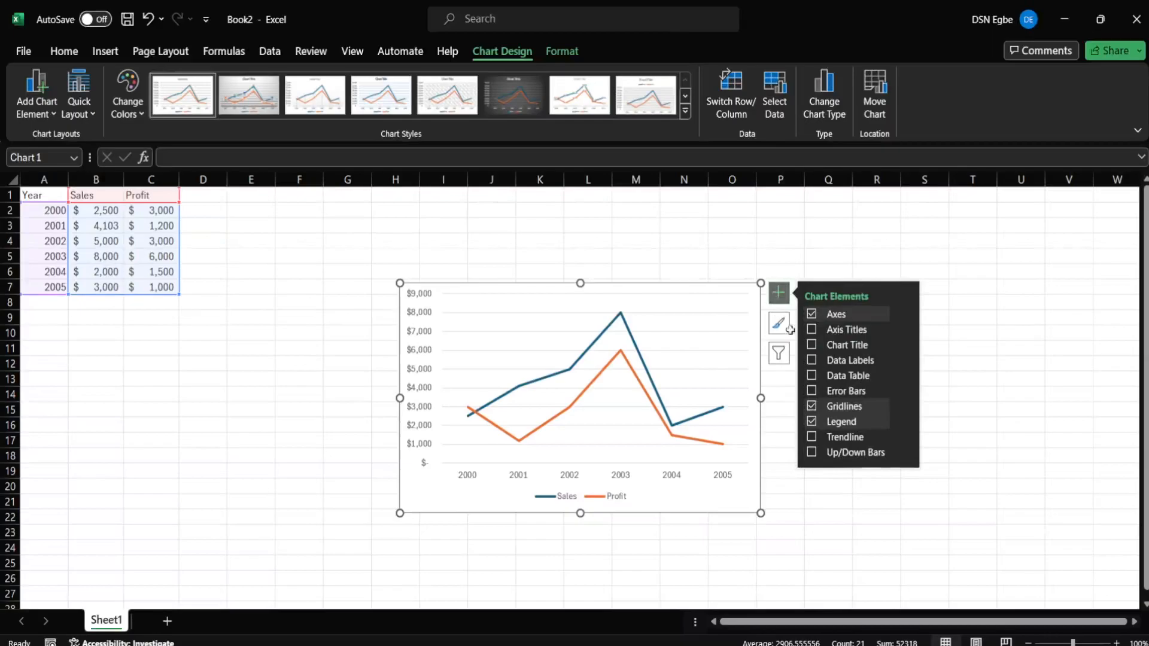
pyautogui.click(812, 346)
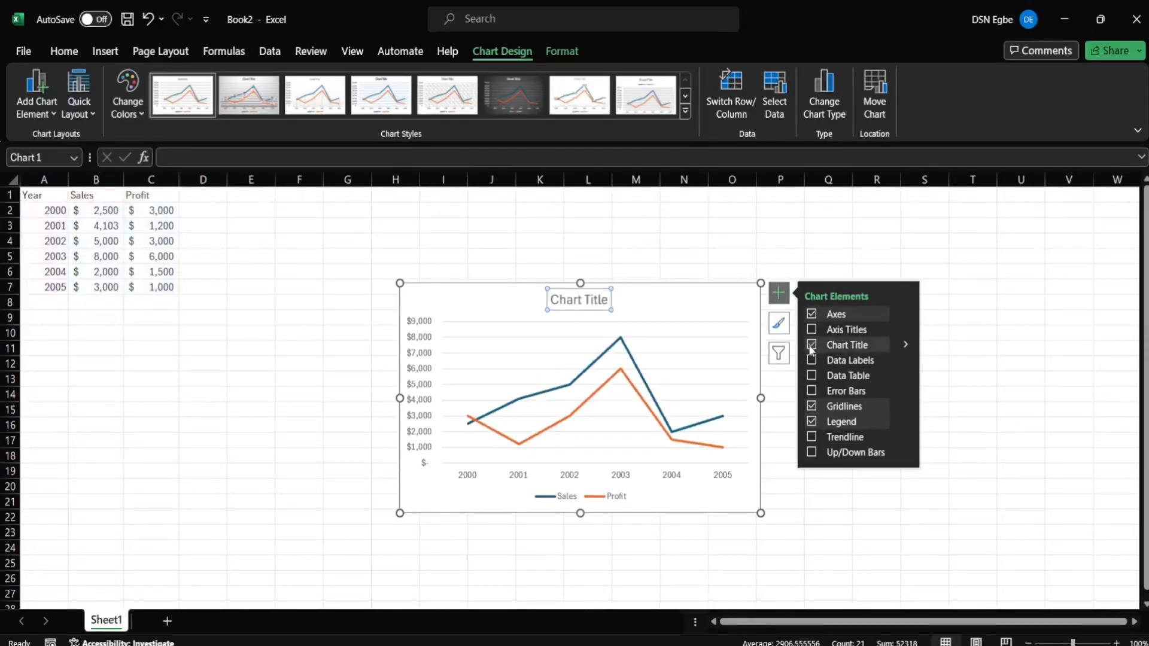
pyautogui.doubleClick(596, 299)
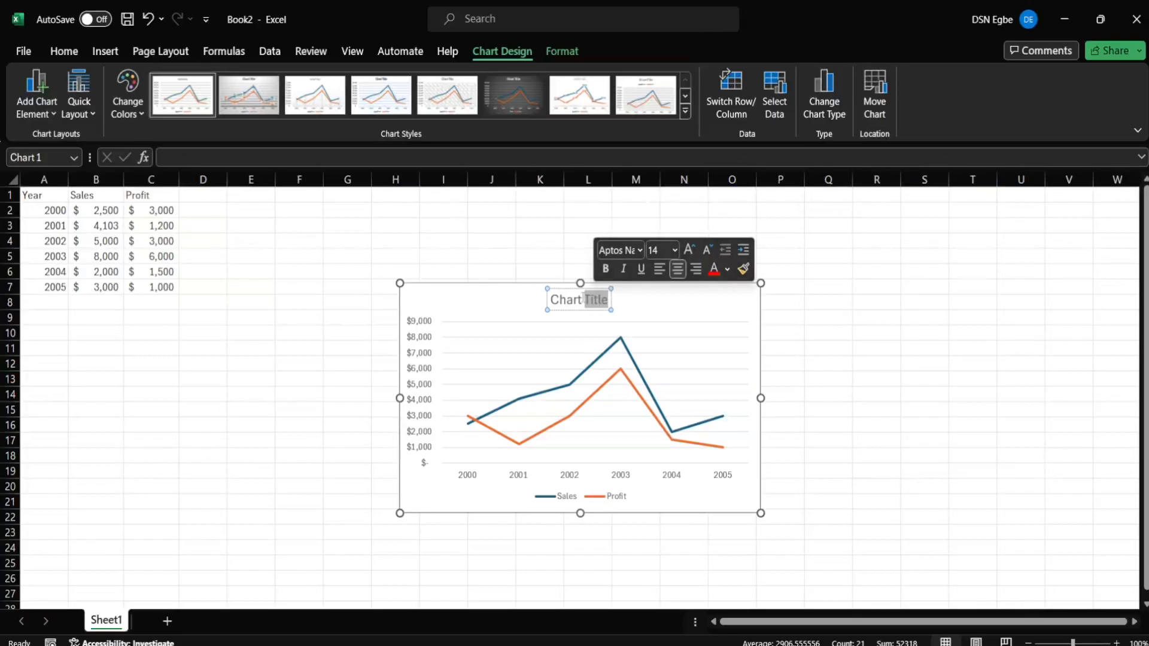
pyautogui.tripleClick(584, 301)
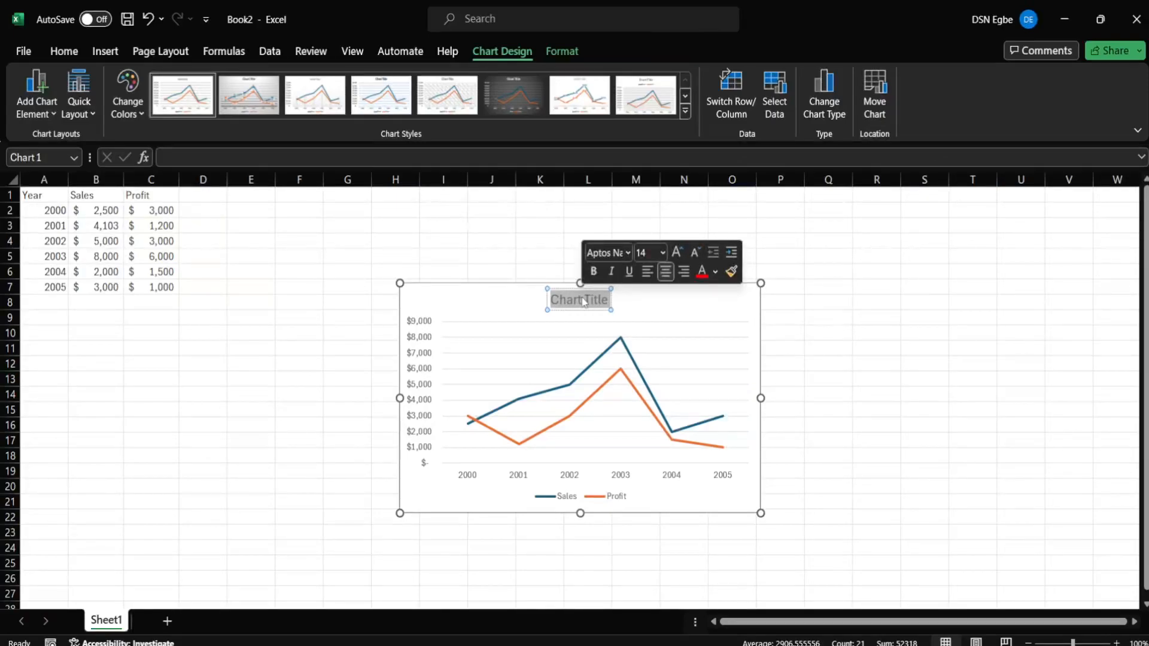
pyautogui.write('Sa')
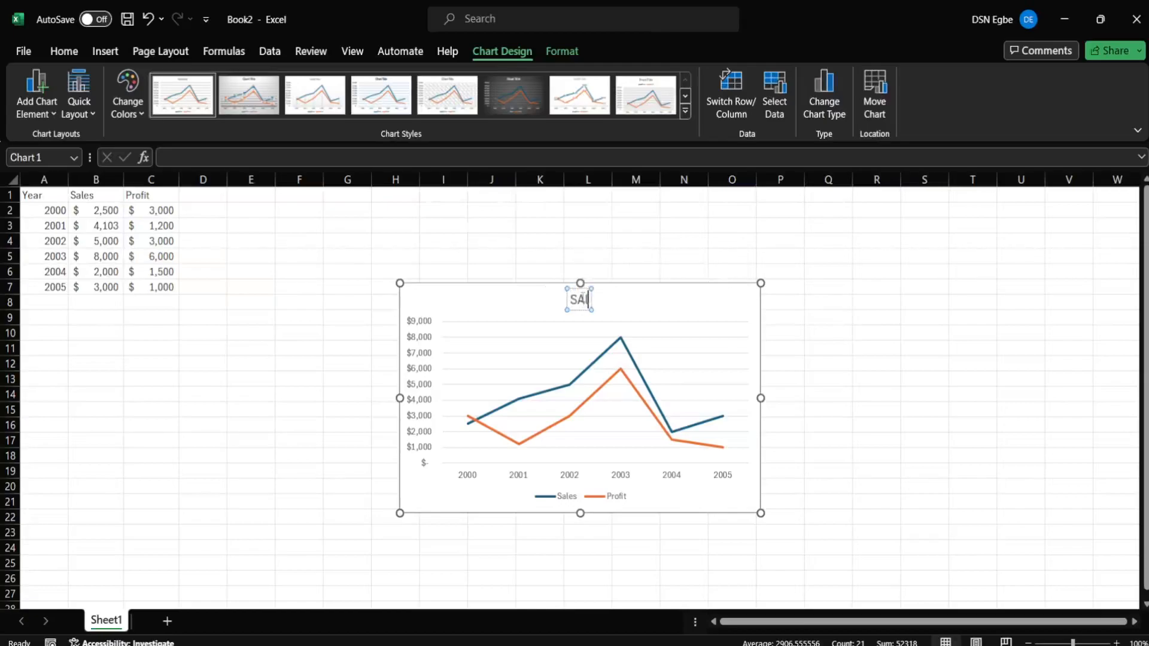
pyautogui.write('les vs ')
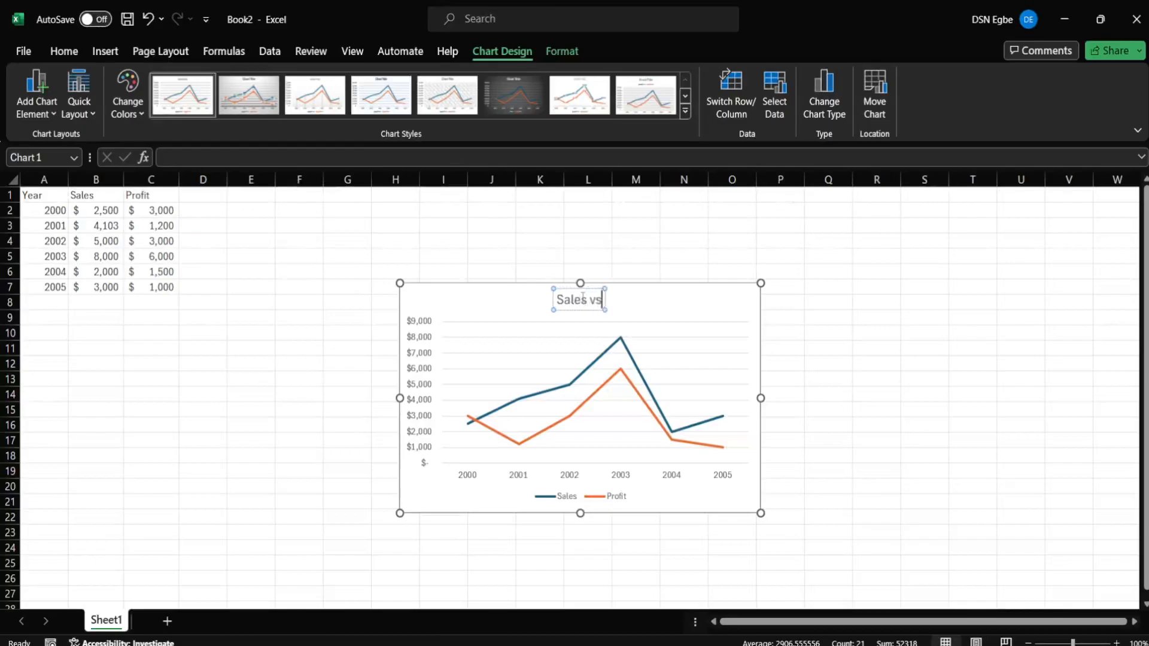
pyautogui.write('Profit')
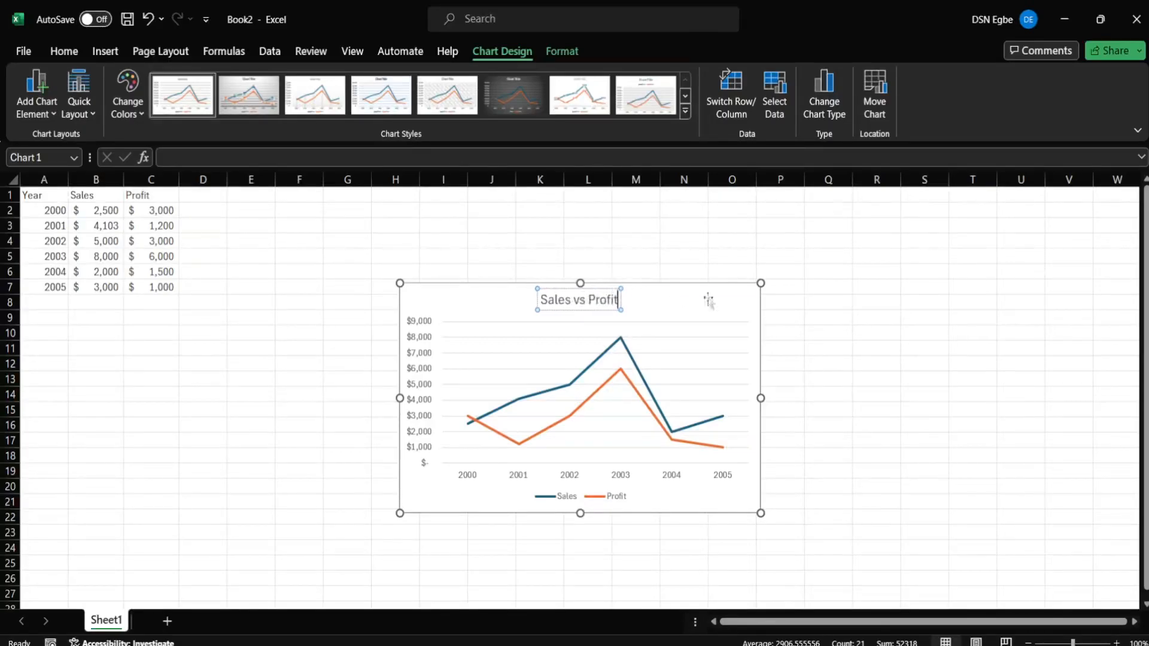
# - Toggle gridlines off and back on, and toggle the legend so it ends on the right
pyautogui.click(756, 307)
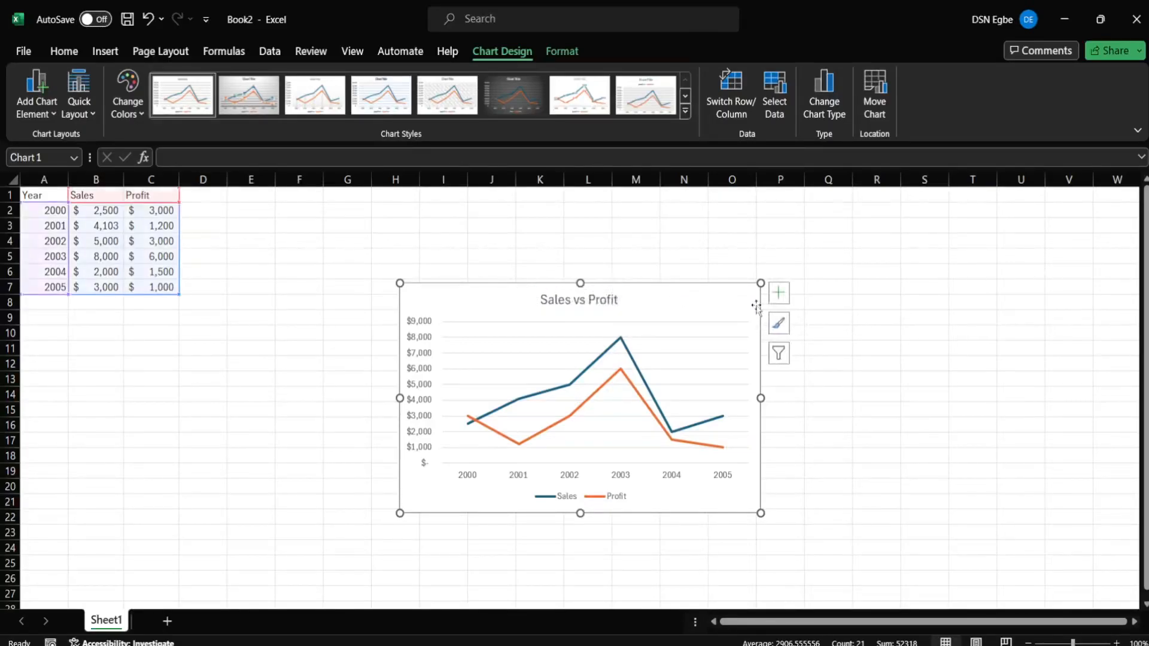
pyautogui.click(777, 296)
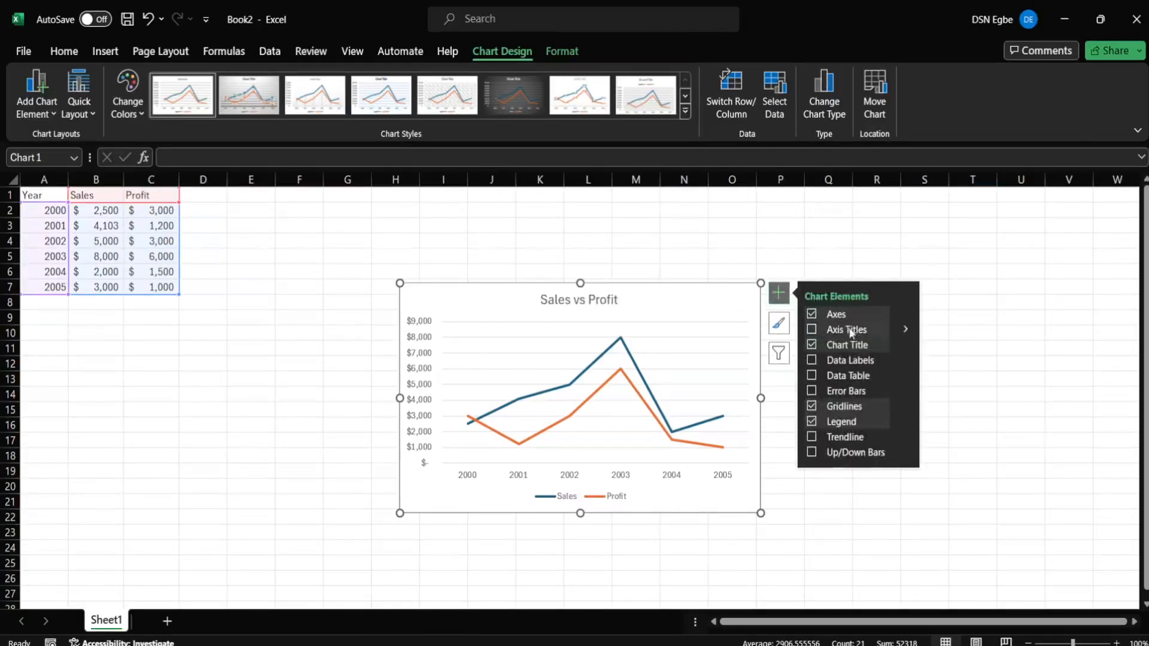
pyautogui.click(813, 407)
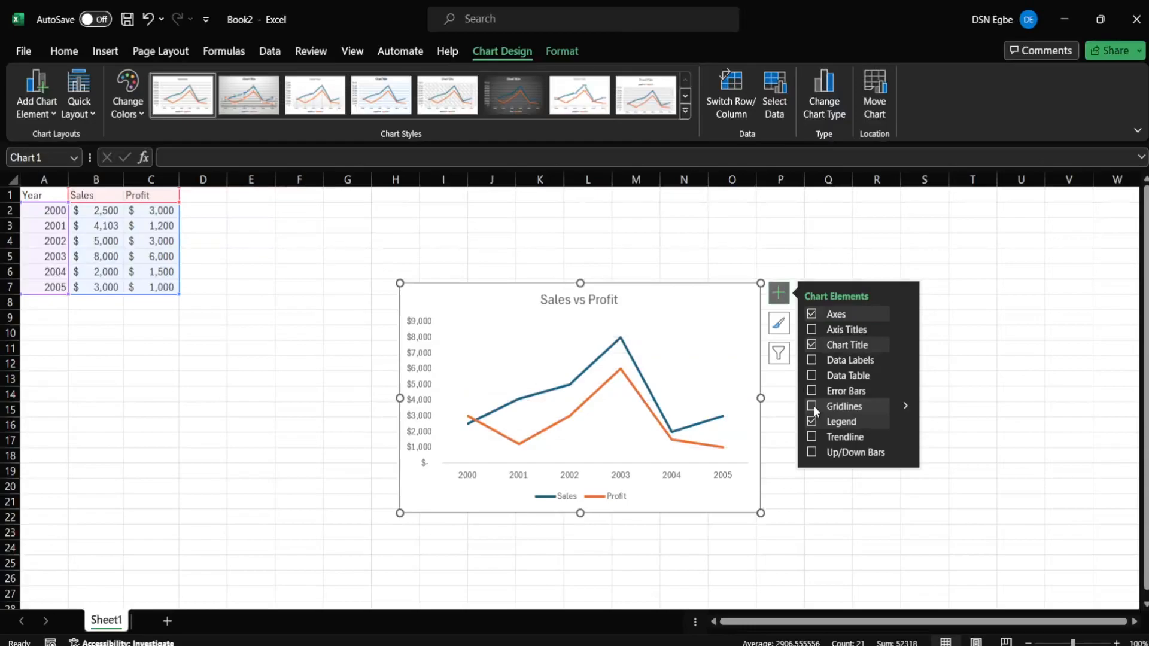
pyautogui.click(814, 408)
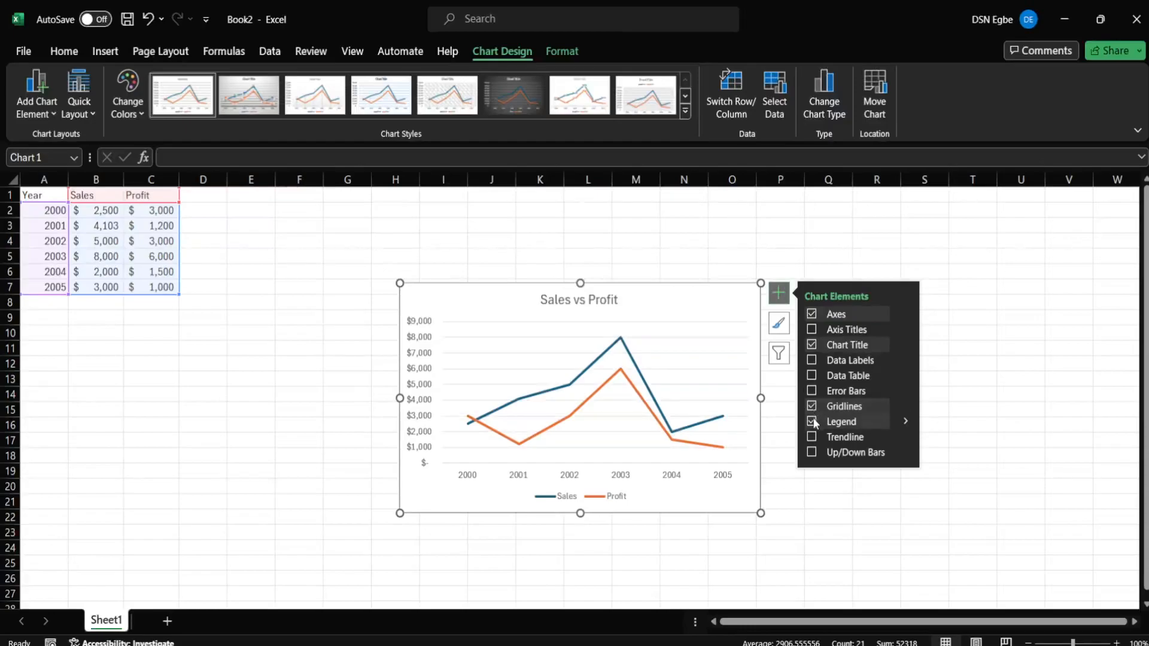
pyautogui.click(814, 422)
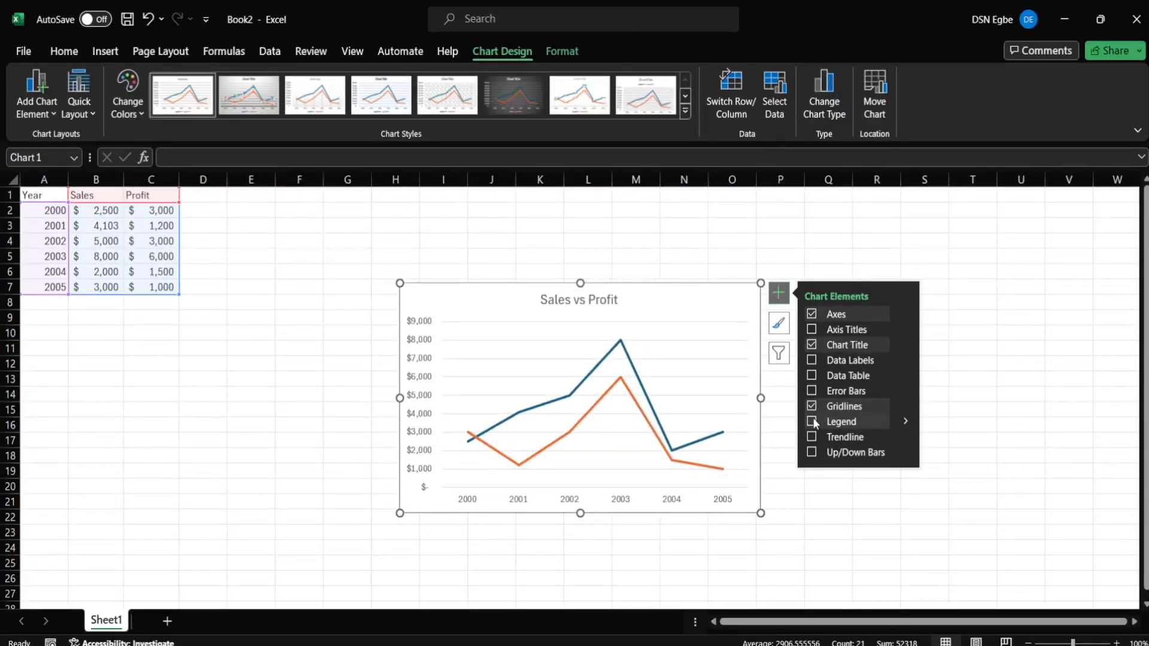
pyautogui.click(813, 422)
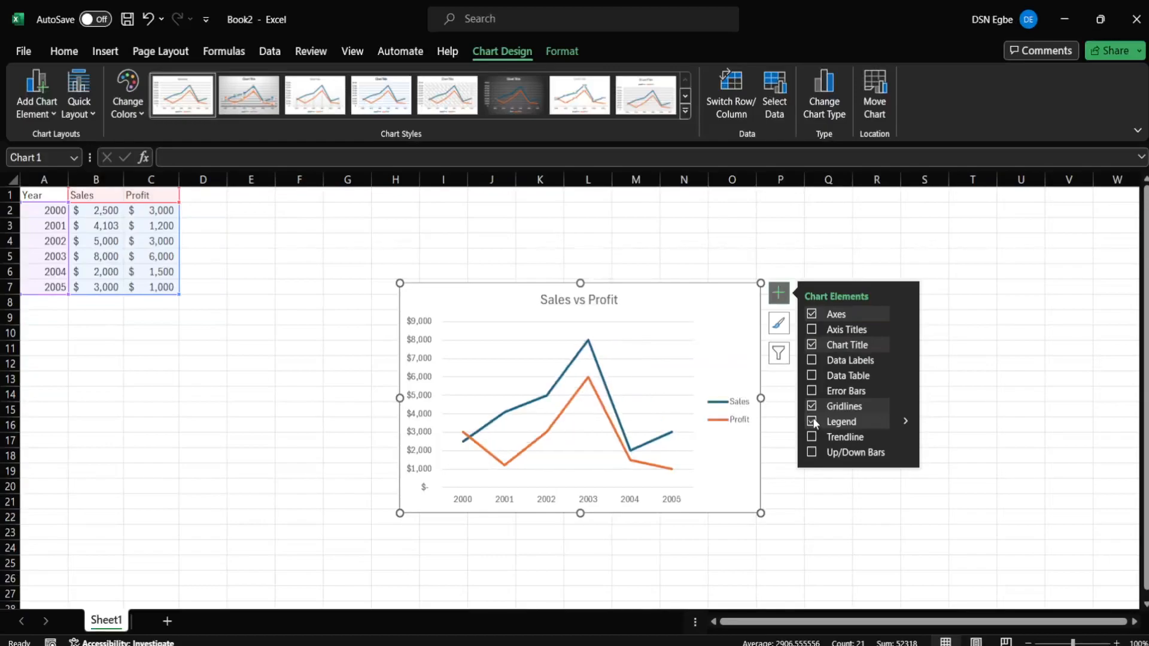
pyautogui.click(813, 419)
pyautogui.click(812, 419)
# - Toggle the data table beneath the plot on and off, leaving it removed
pyautogui.click(812, 376)
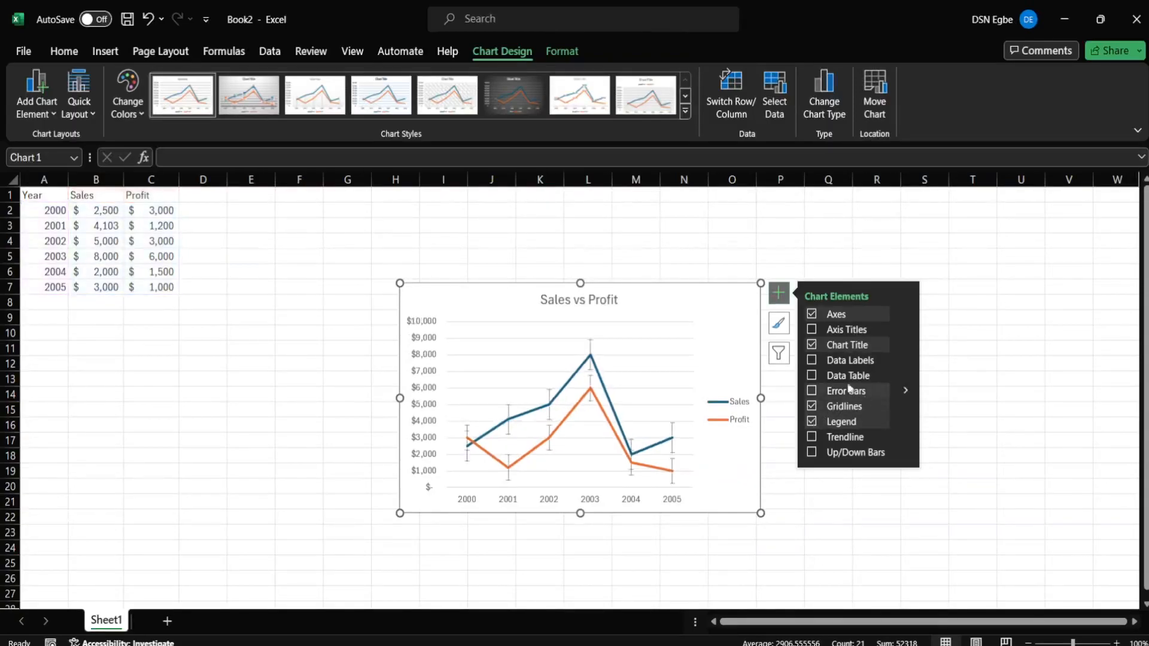
pyautogui.click(812, 376)
pyautogui.click(812, 376)
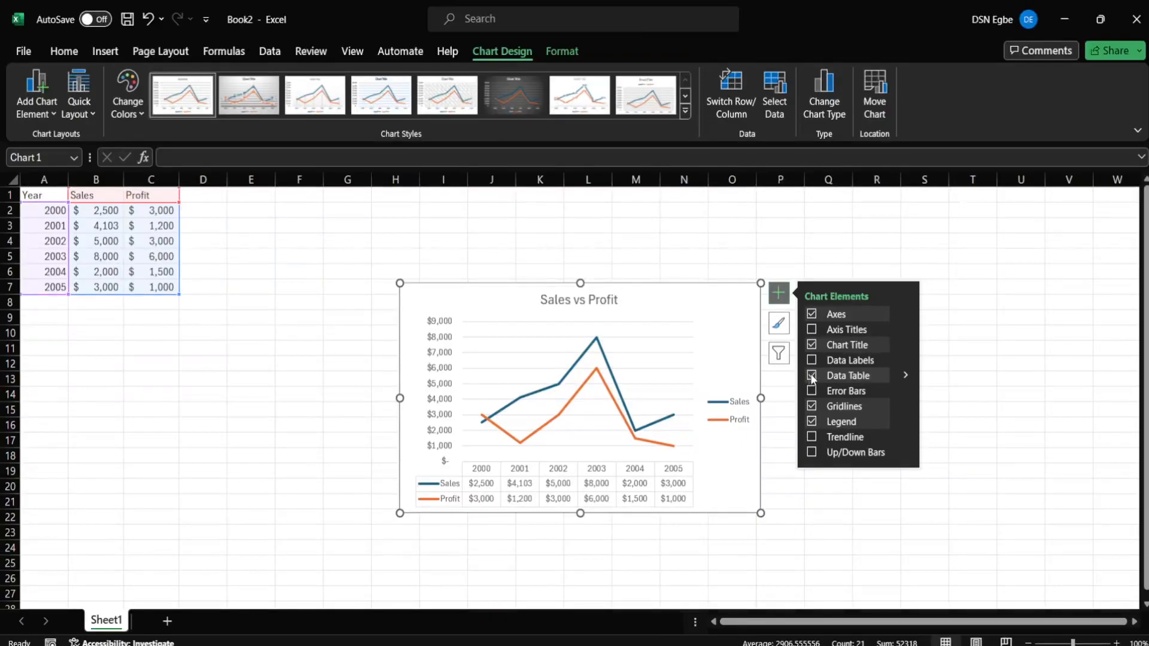
pyautogui.click(812, 376)
# - Try data labels and a trendline without keeping either, then add the data table
pyautogui.click(812, 361)
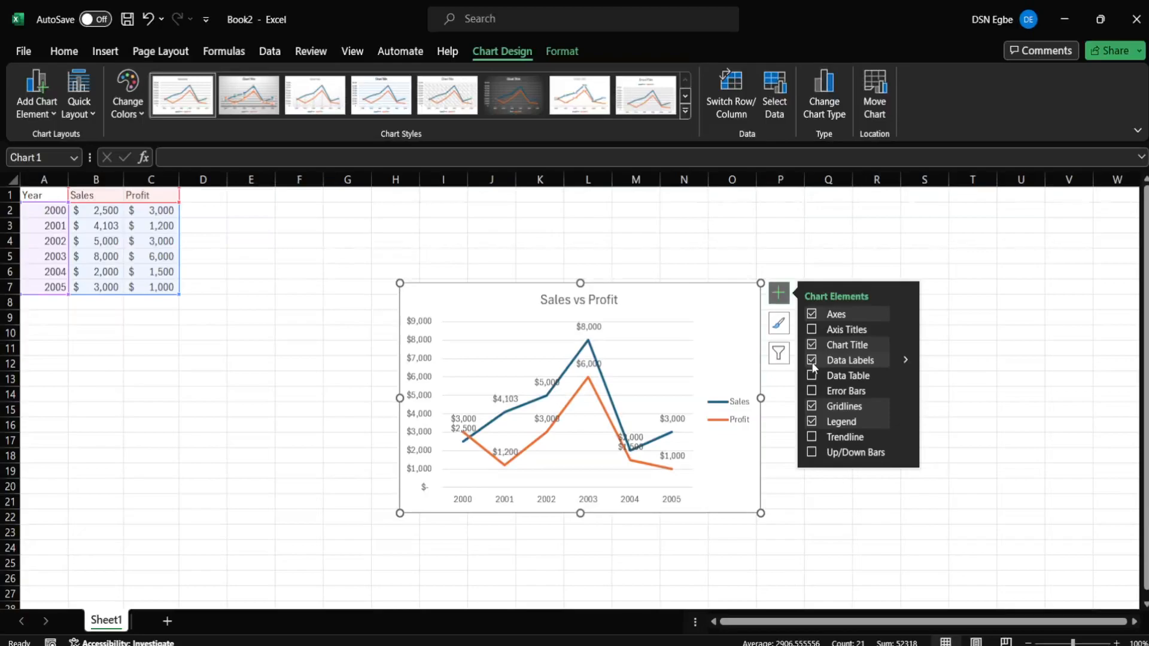
pyautogui.click(812, 361)
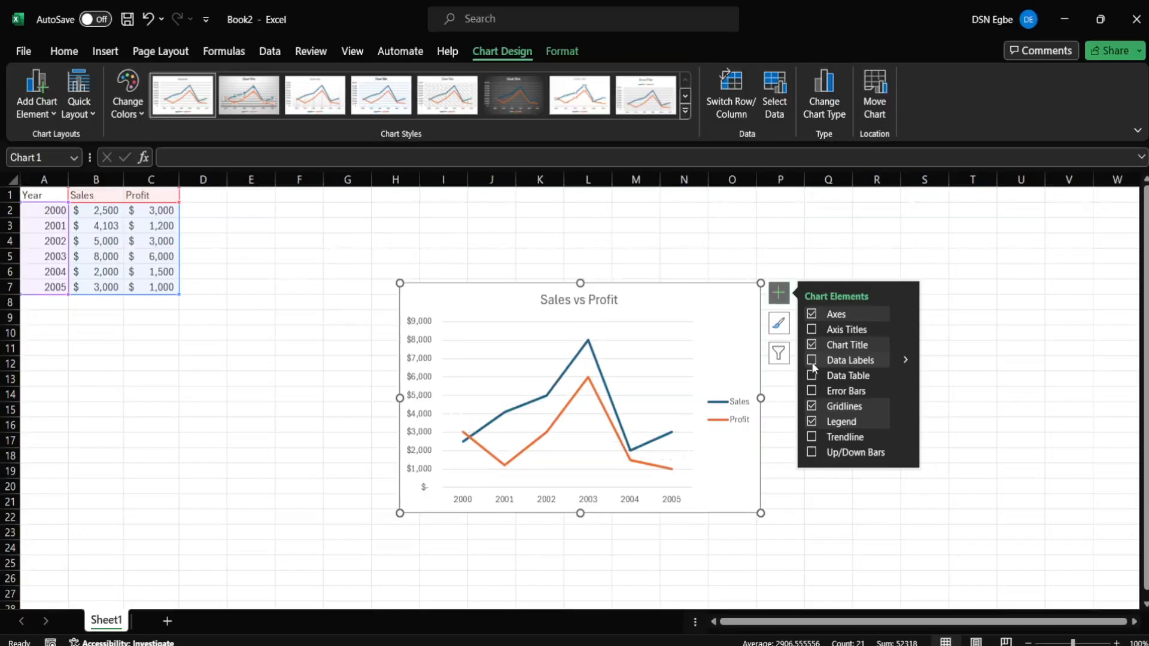
pyautogui.click(812, 437)
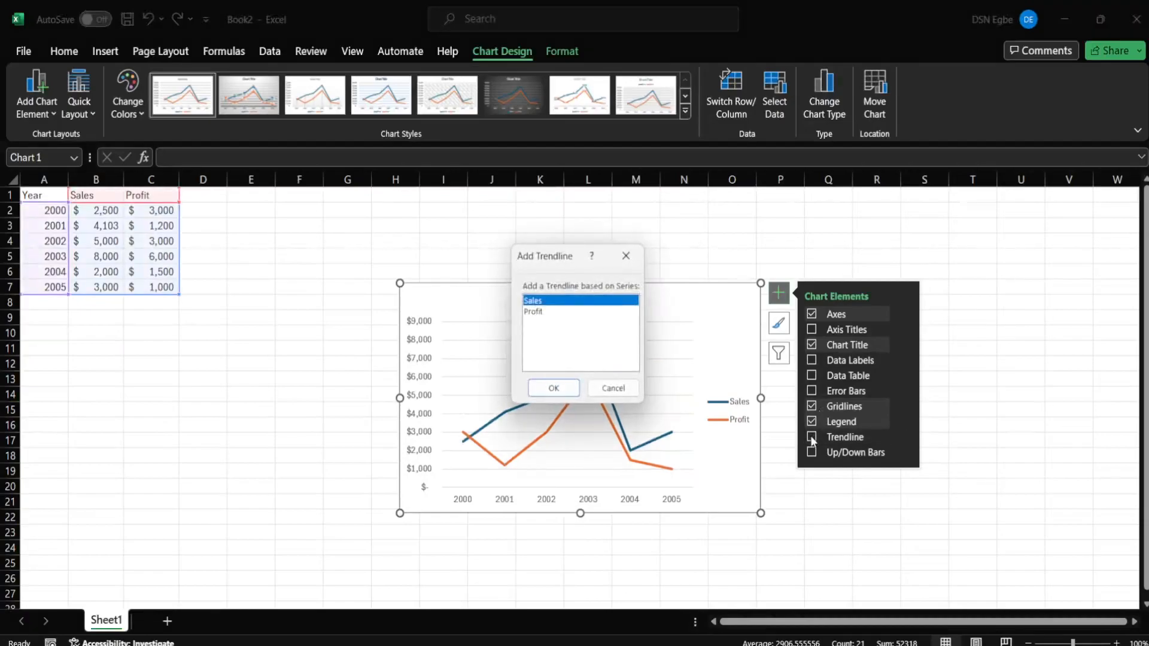
pyautogui.press('Escape')
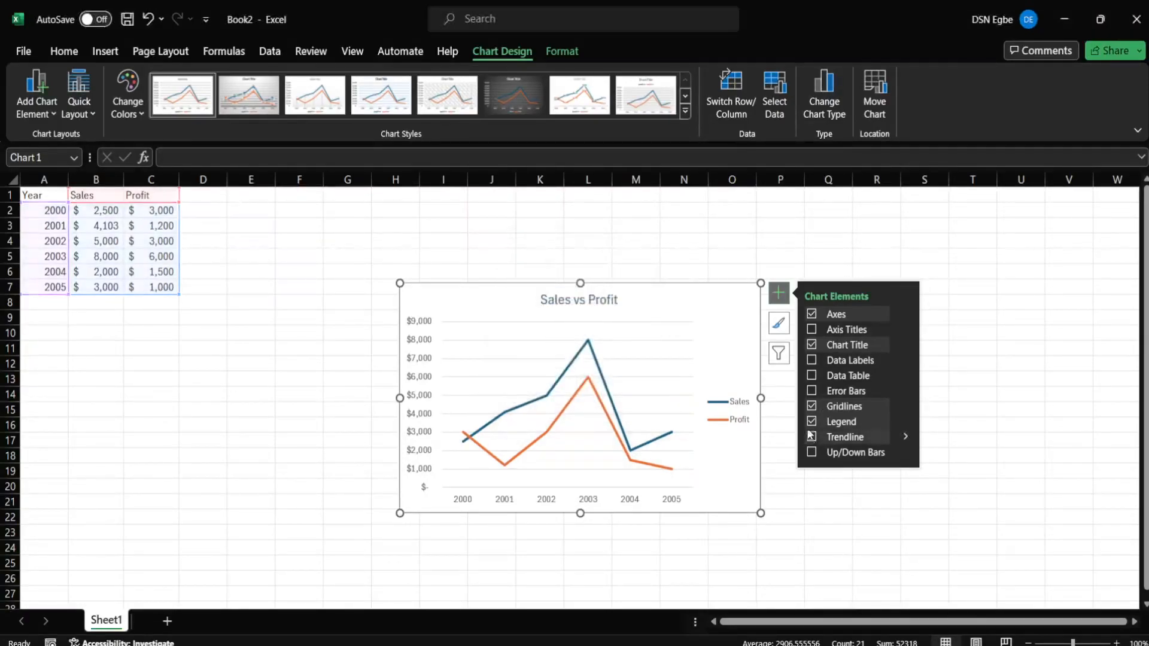
pyautogui.click(871, 376)
# - Remove the data table and preview chart styles, including the gradient style with markers
pyautogui.click(813, 376)
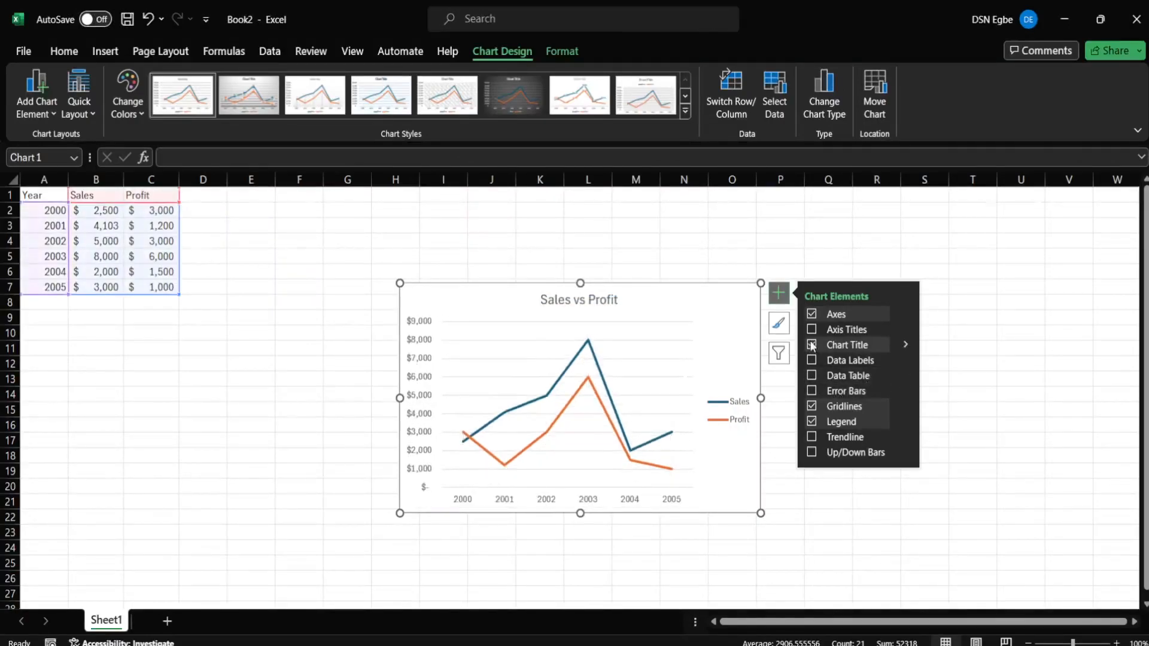
pyautogui.click(781, 325)
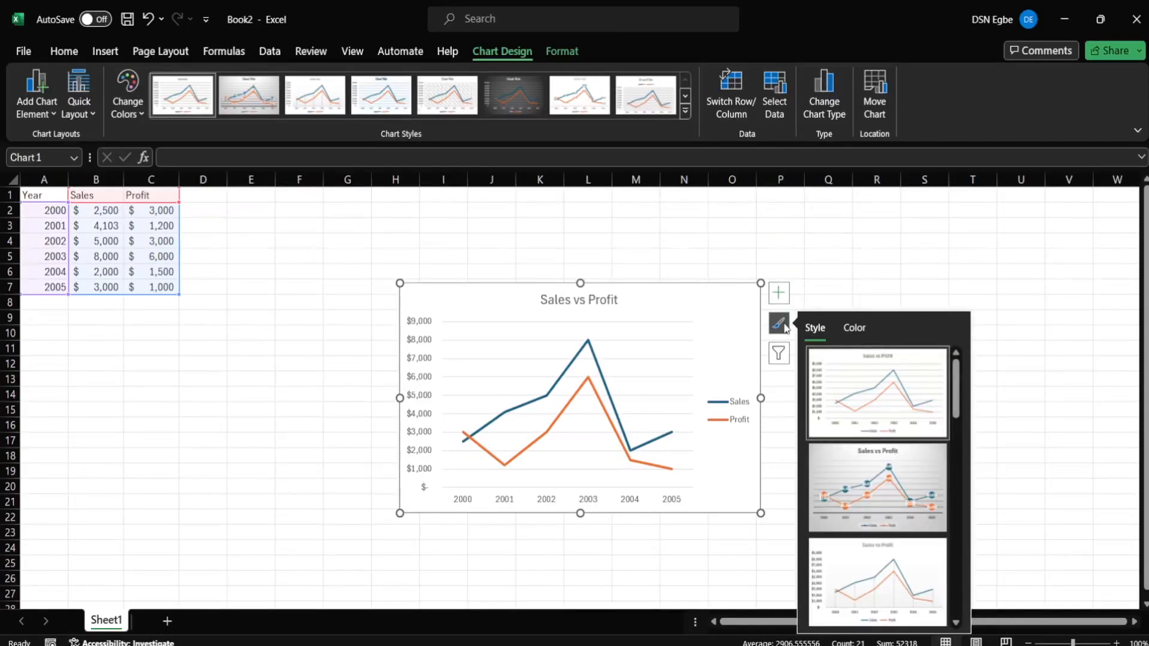
pyautogui.click(872, 495)
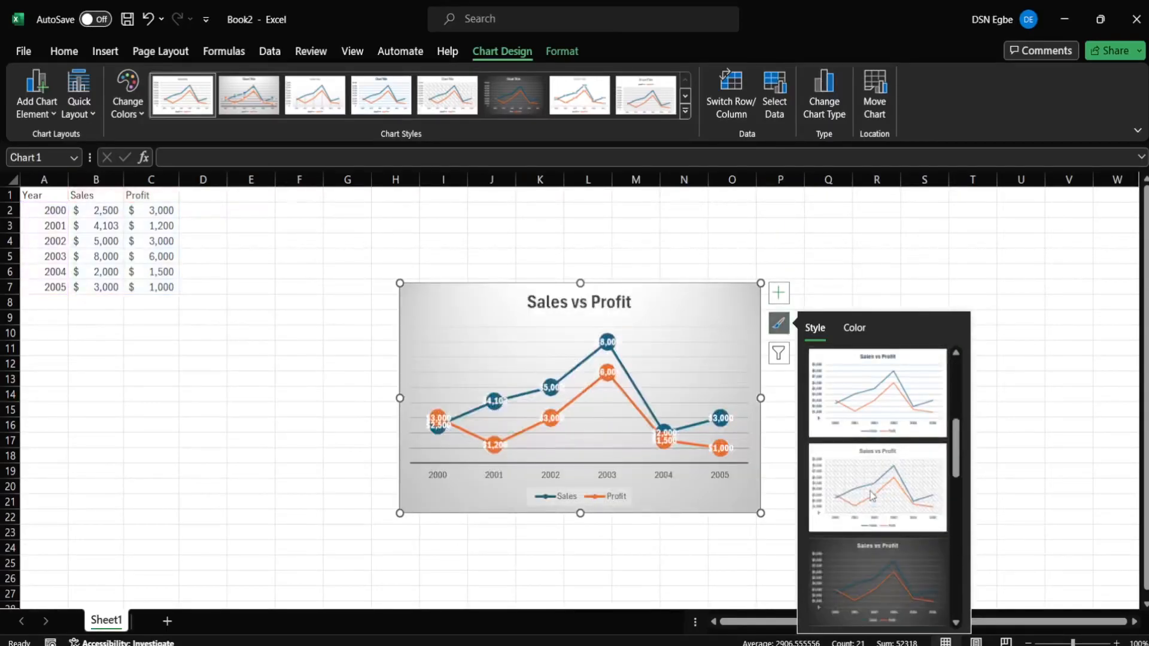
pyautogui.scroll(-1, 870, 491)
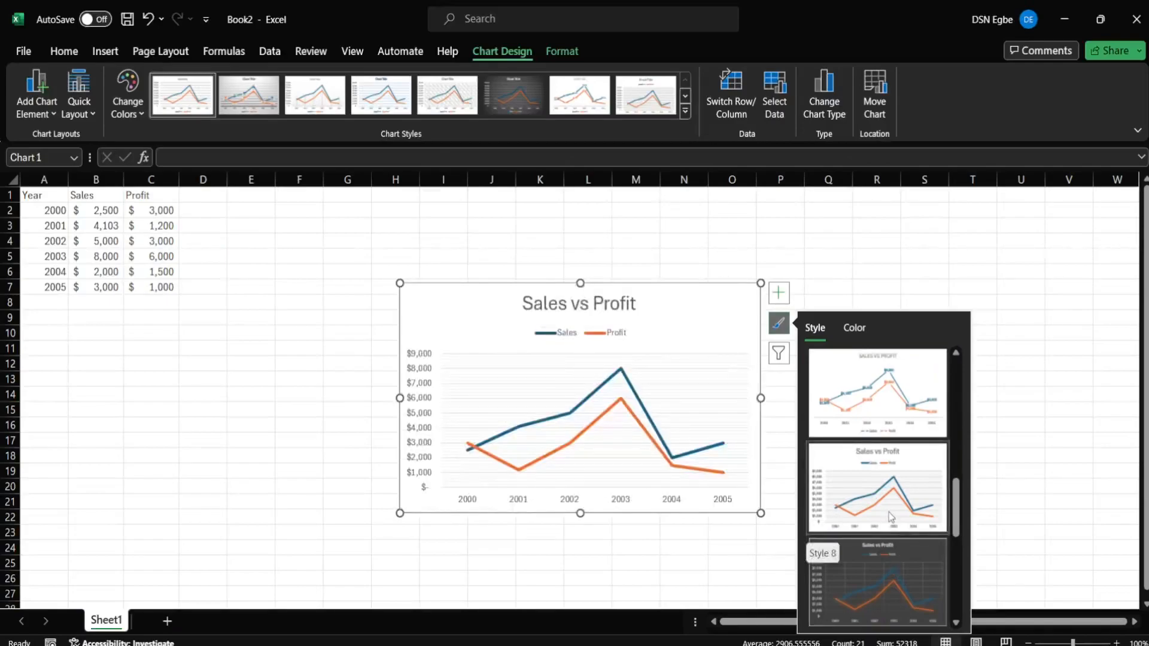
pyautogui.scroll(-2, 889, 512)
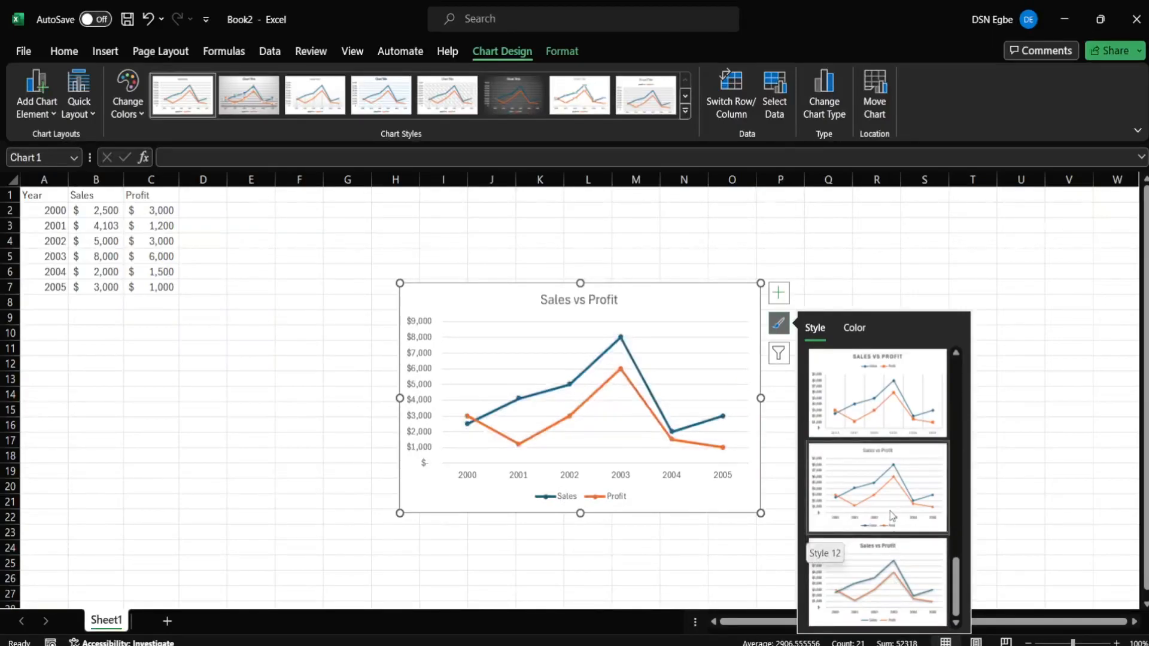
pyautogui.scroll(3, 889, 511)
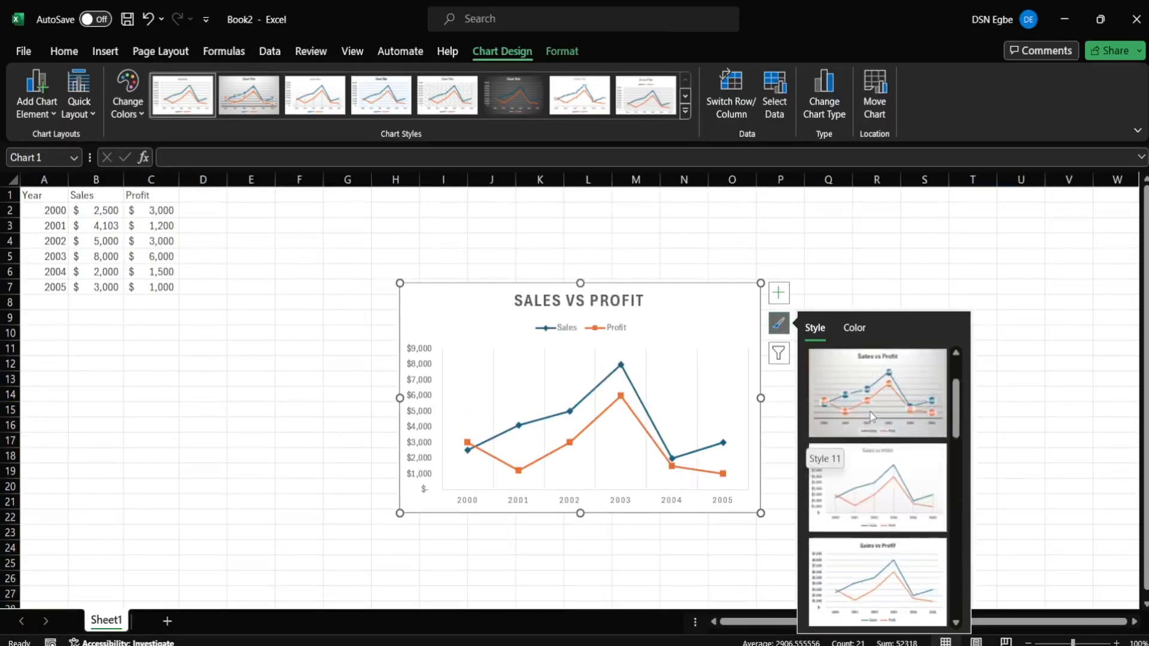
pyautogui.scroll(1, 871, 401)
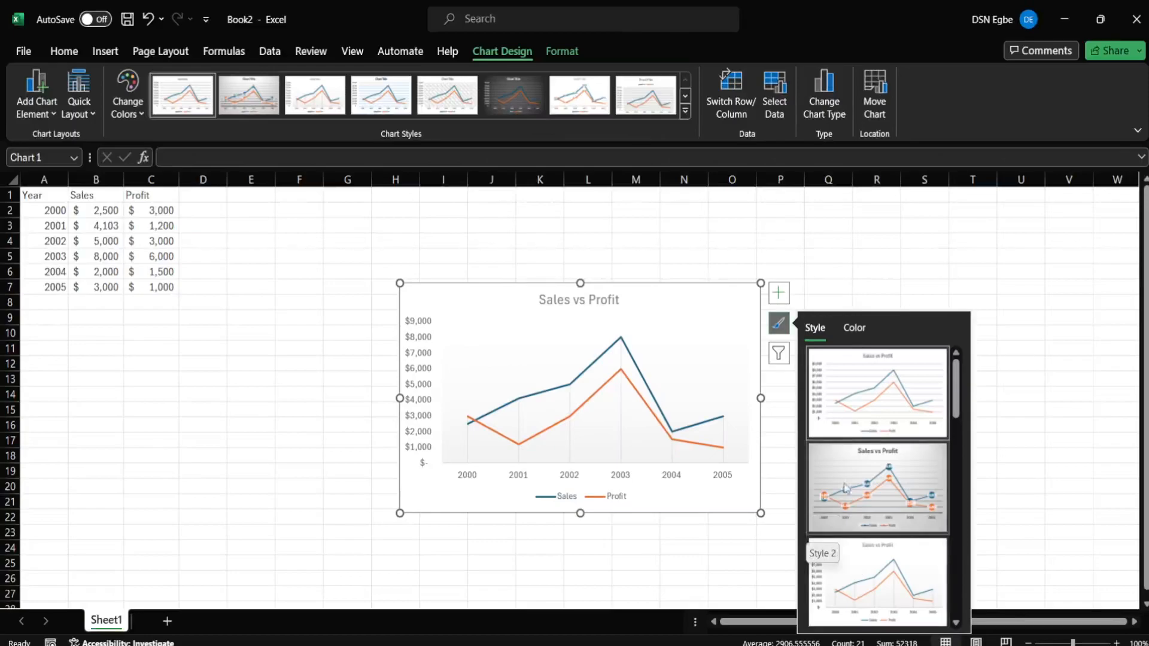
pyautogui.click(855, 327)
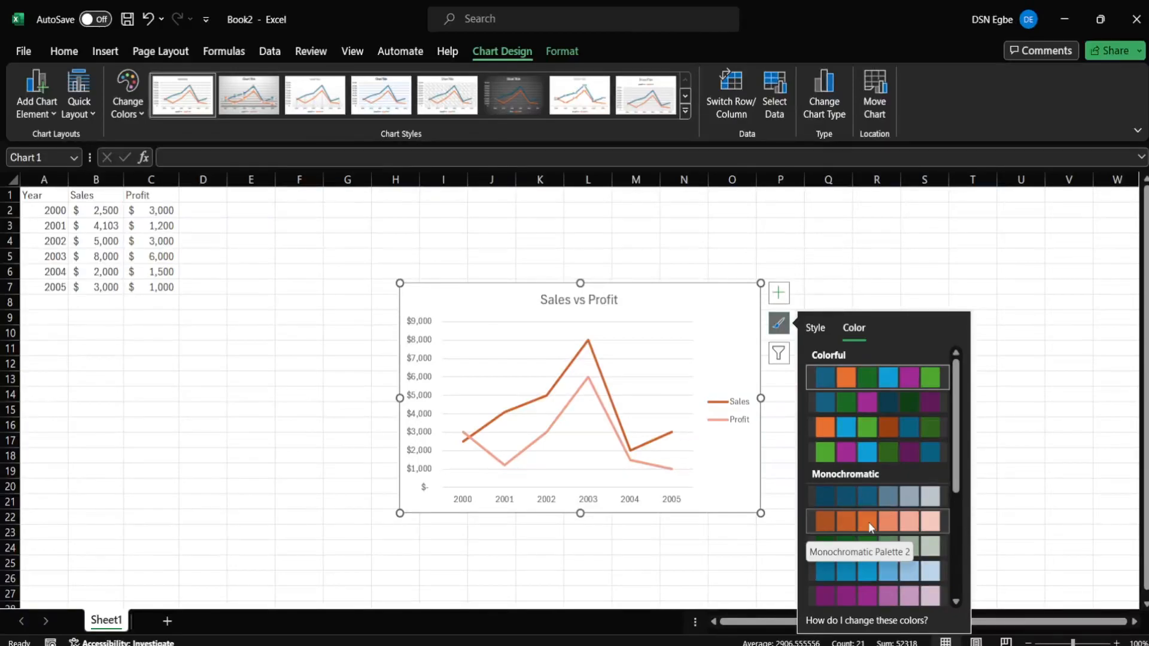
# - Scroll through the Colorful and Monochromatic palettes without choosing one
pyautogui.scroll(-3, 874, 559)
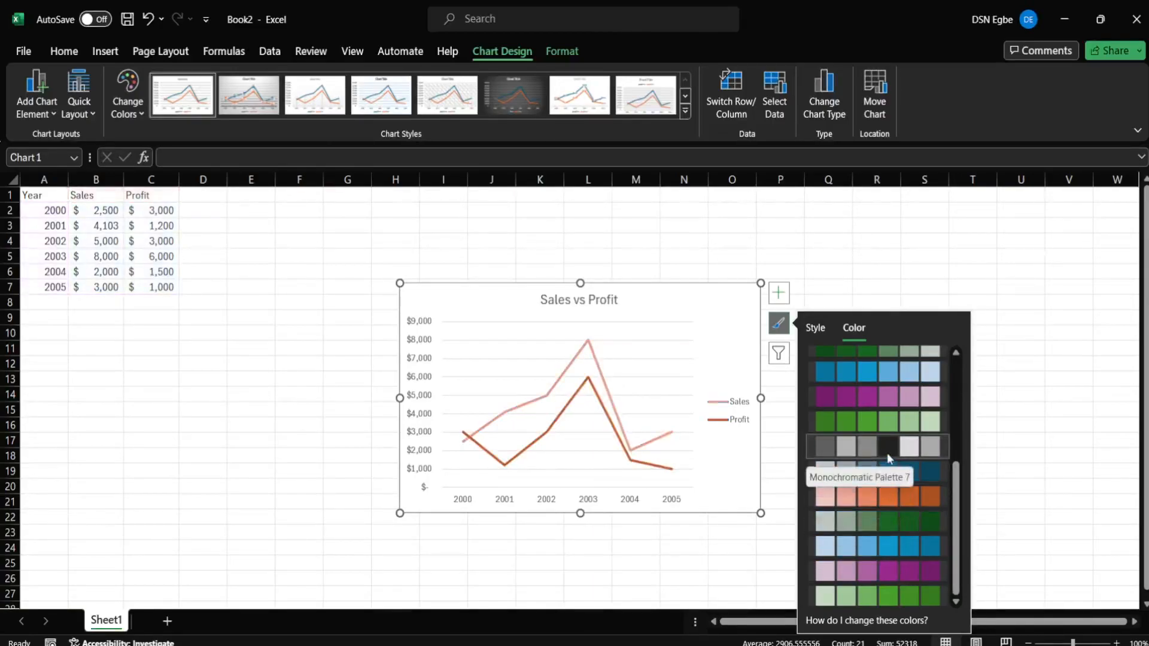
pyautogui.scroll(5, 887, 453)
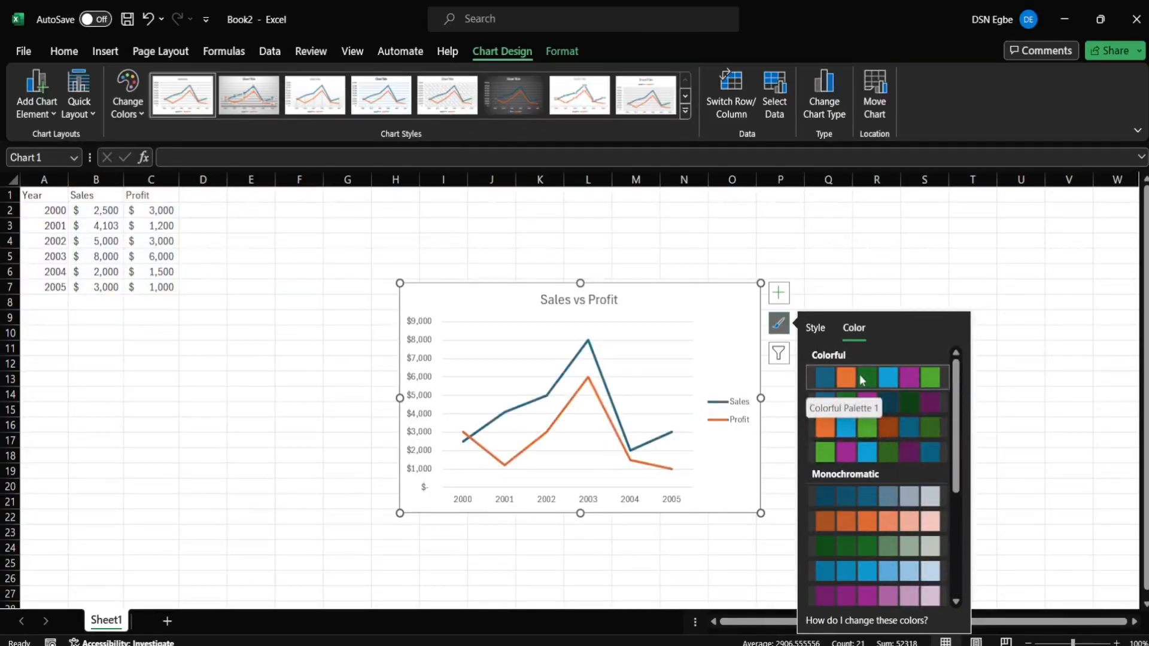
pyautogui.click(777, 363)
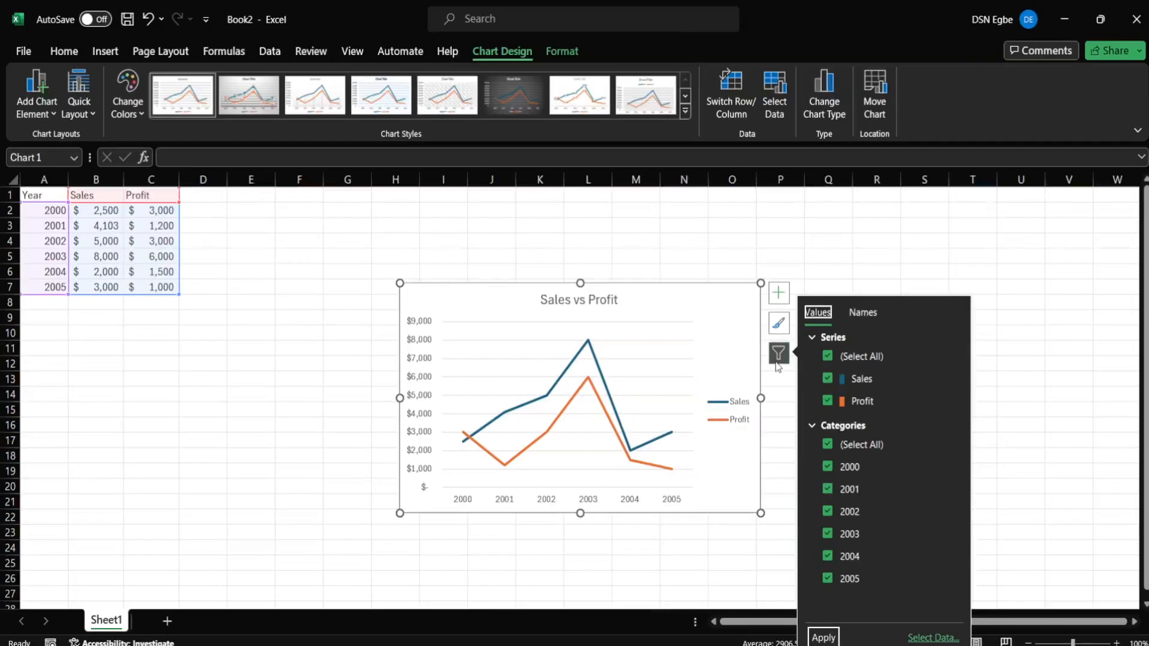
pyautogui.click(827, 380)
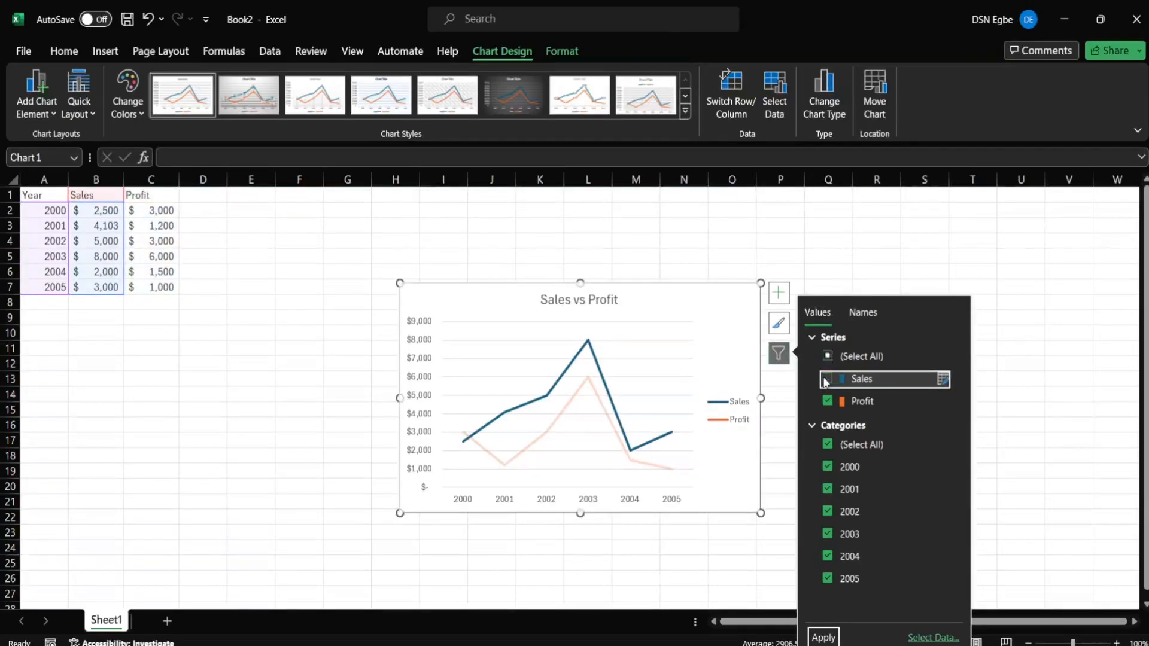
pyautogui.click(829, 381)
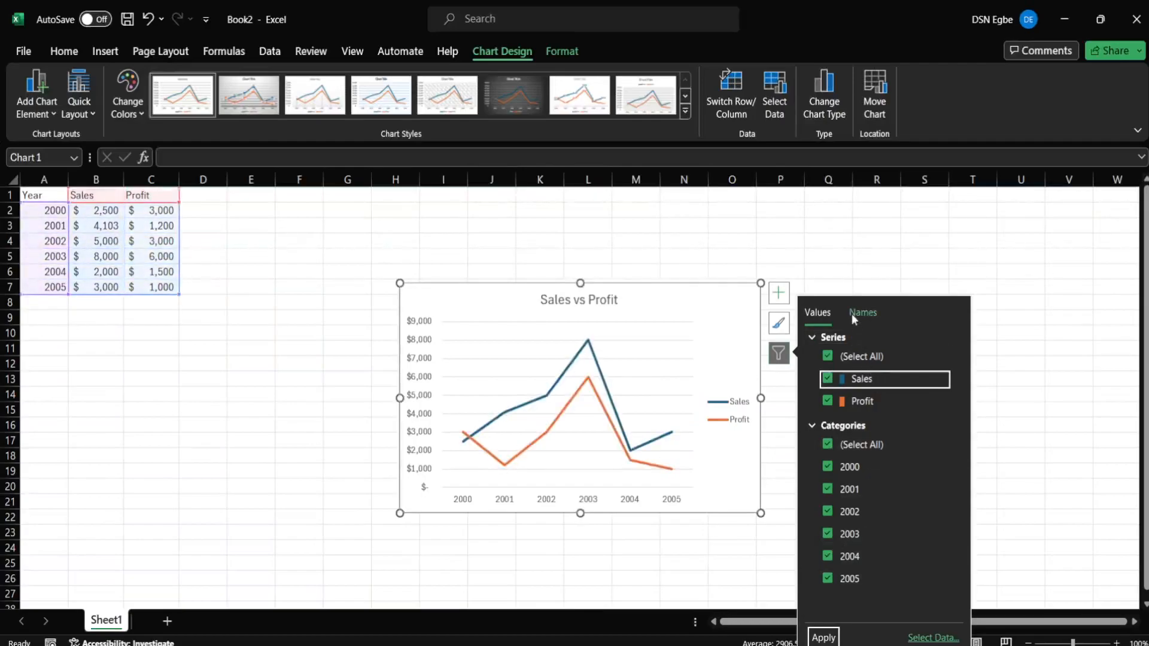
pyautogui.click(825, 380)
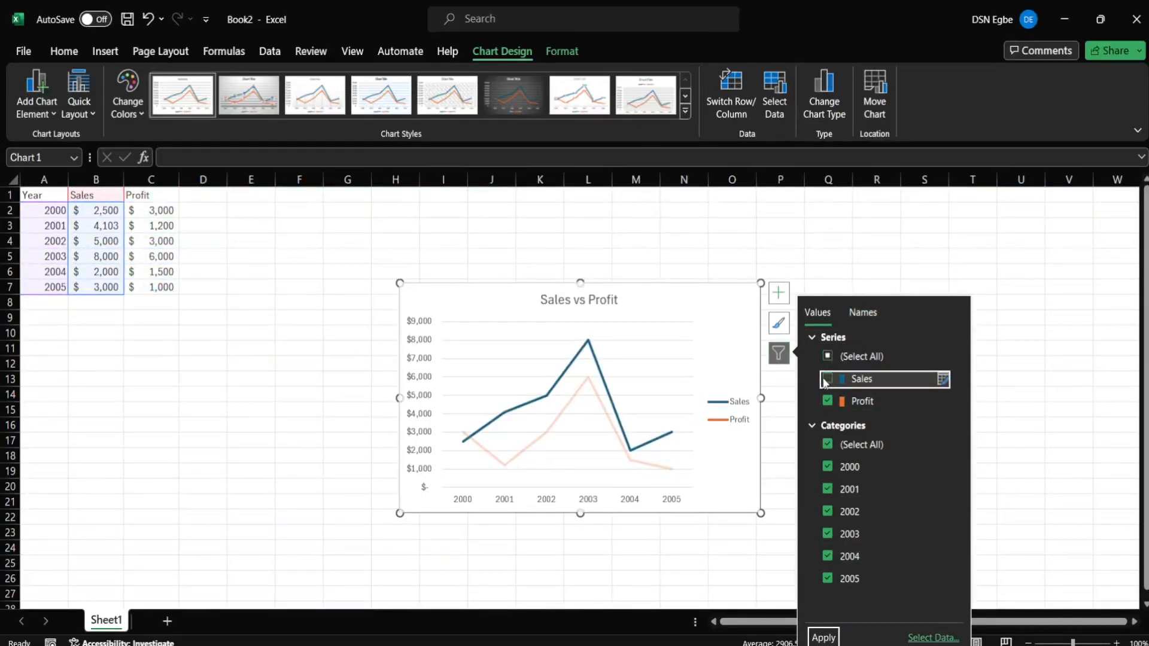
pyautogui.click(823, 638)
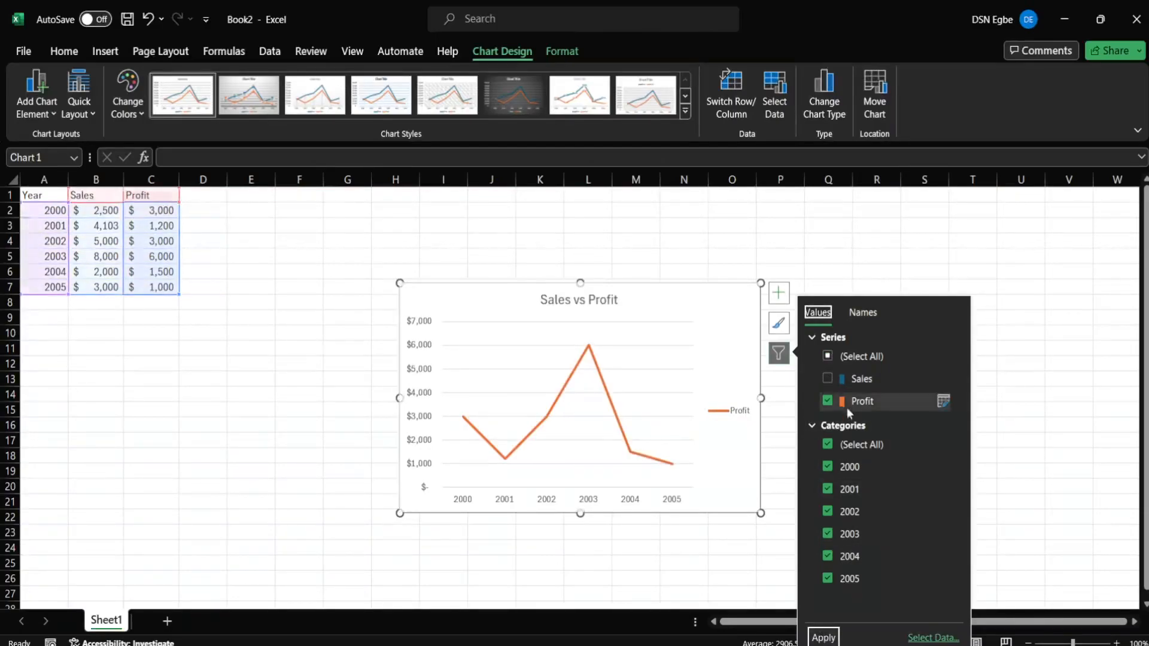
pyautogui.click(828, 379)
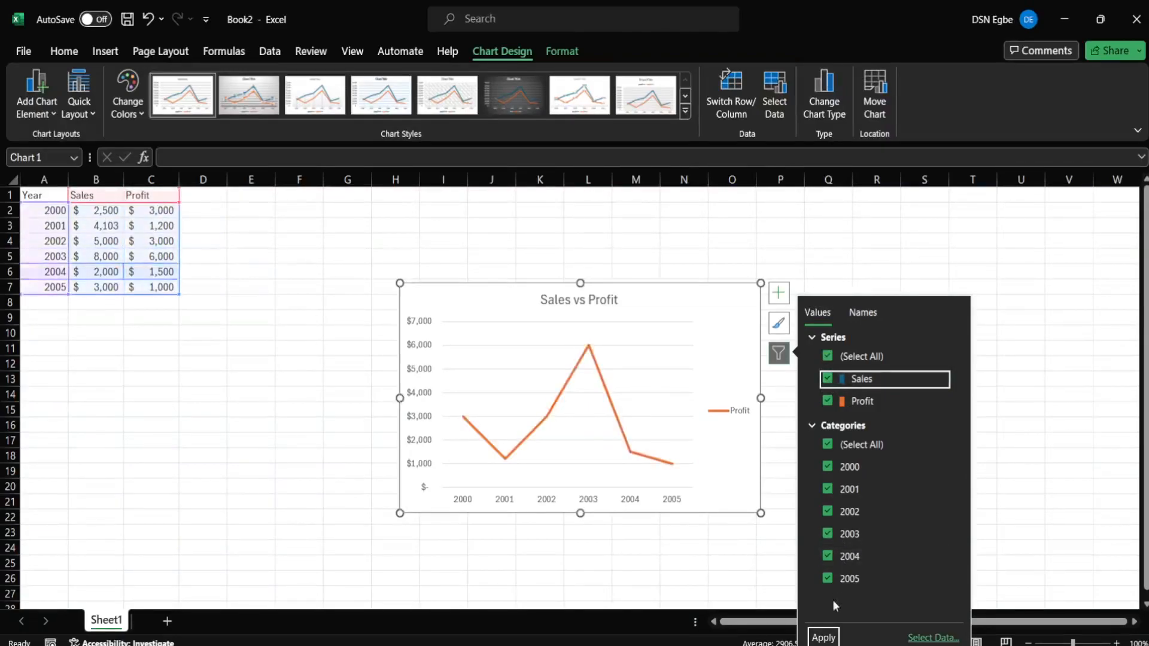
pyautogui.click(824, 638)
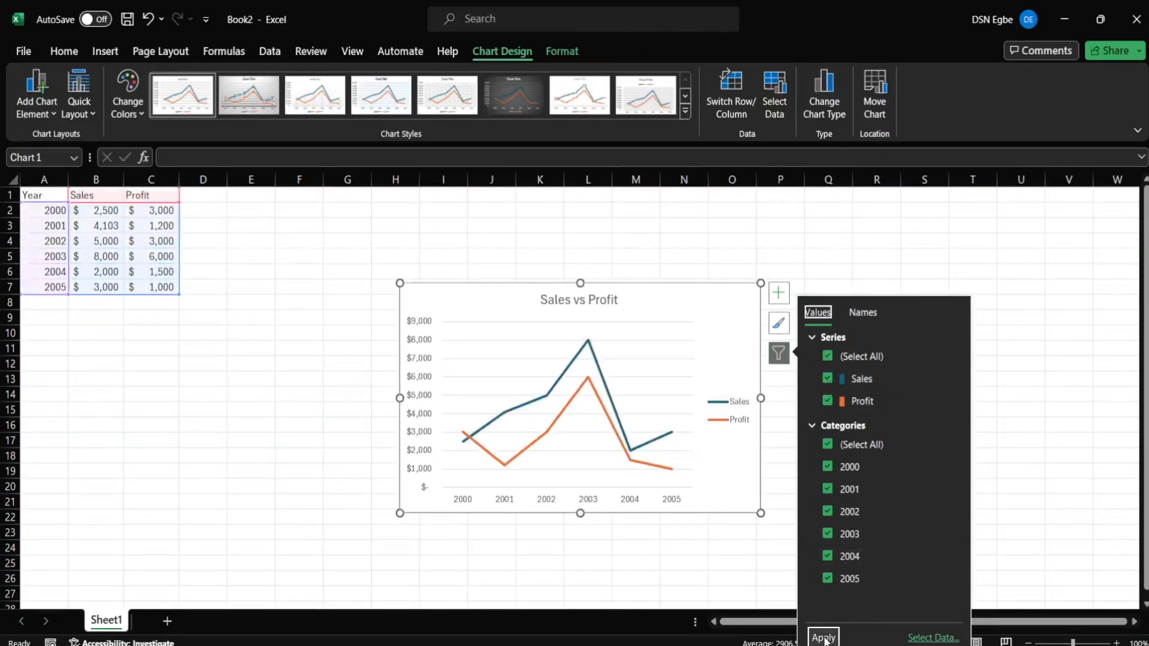
# - Filter out 2004 and 2005 so the chart shows only 2000–2003
pyautogui.click(829, 580)
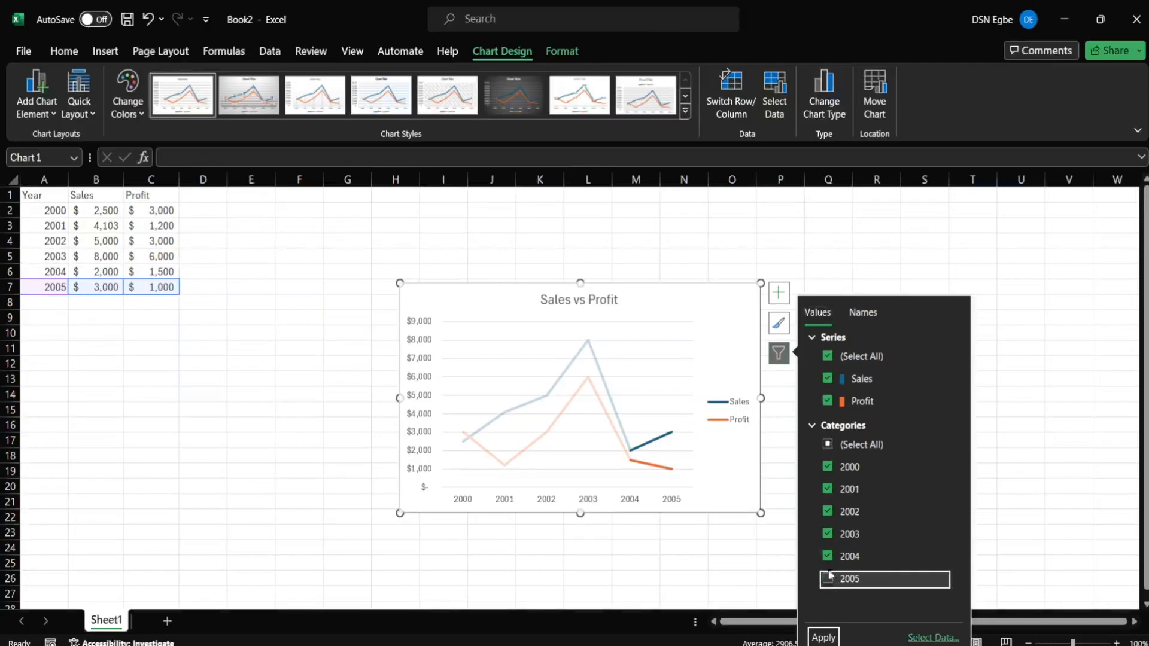
pyautogui.click(828, 557)
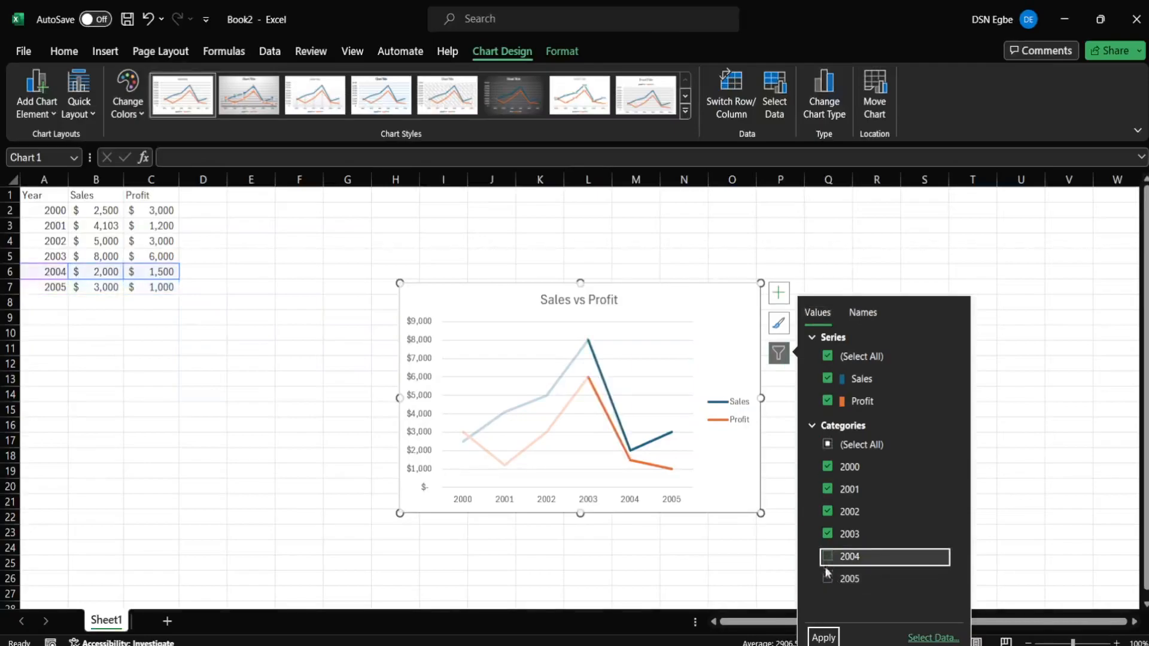
pyautogui.click(822, 638)
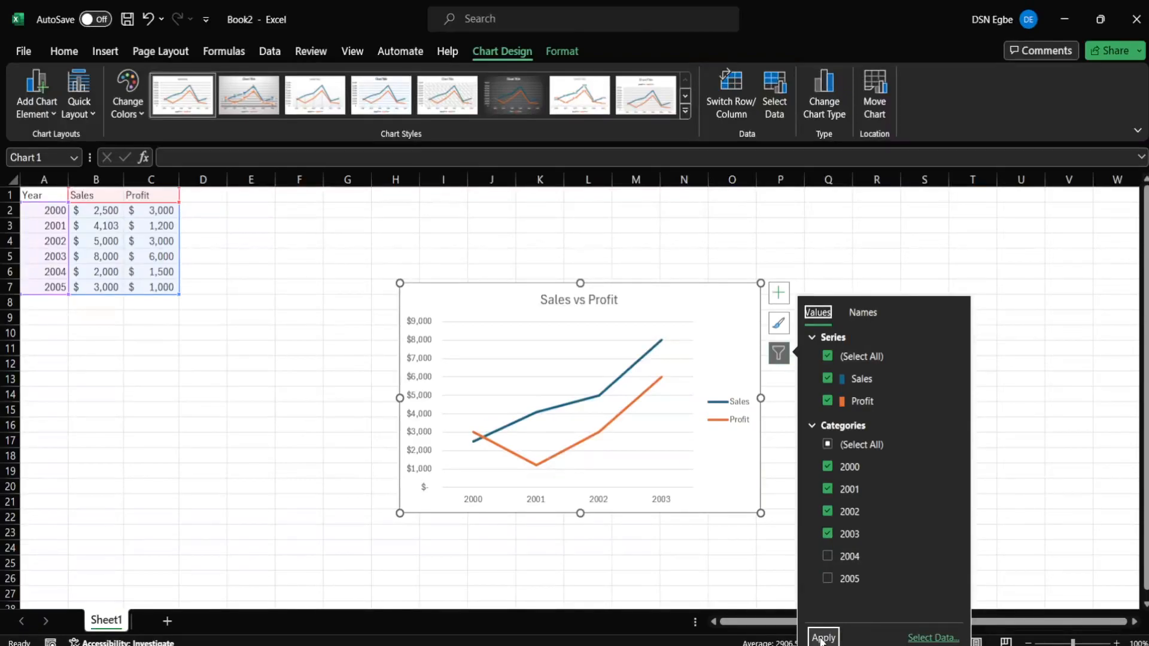
# - Add 2005 and 2004 back so all six years plot, then view the Names options
pyautogui.click(827, 579)
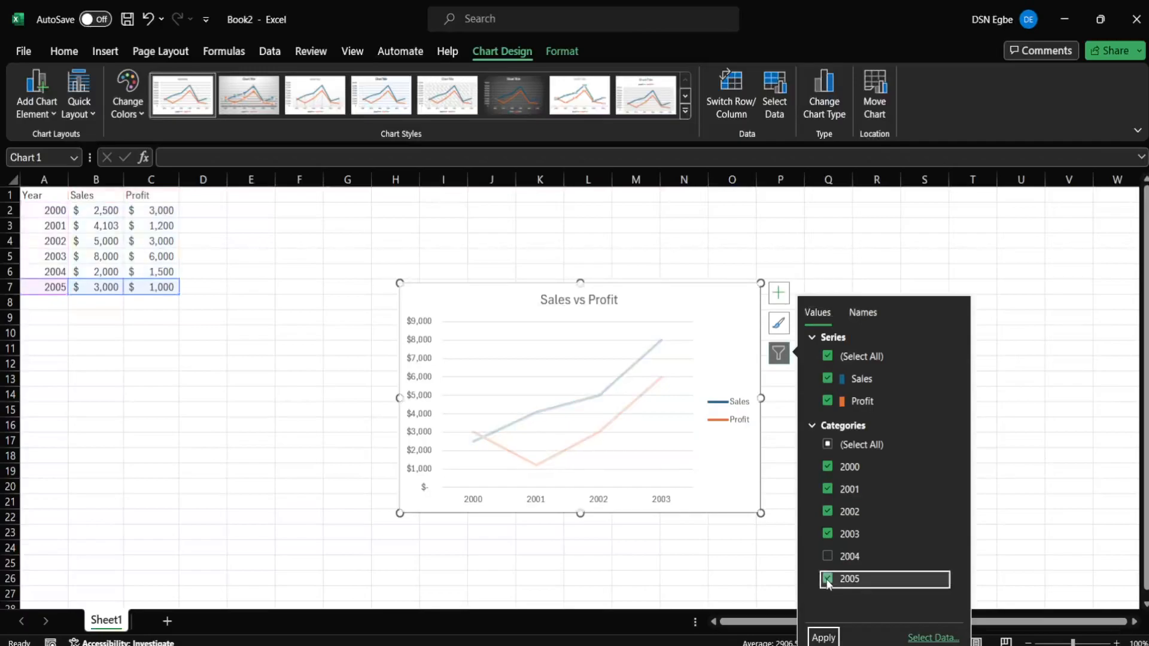
pyautogui.click(824, 638)
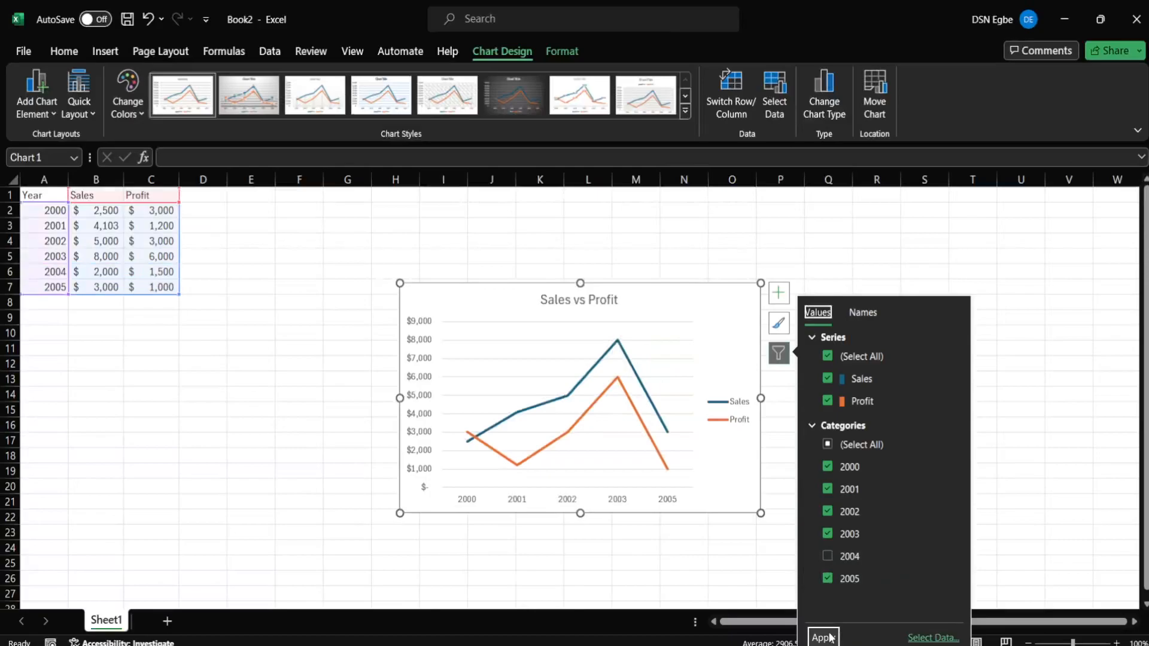
pyautogui.click(826, 558)
pyautogui.click(825, 637)
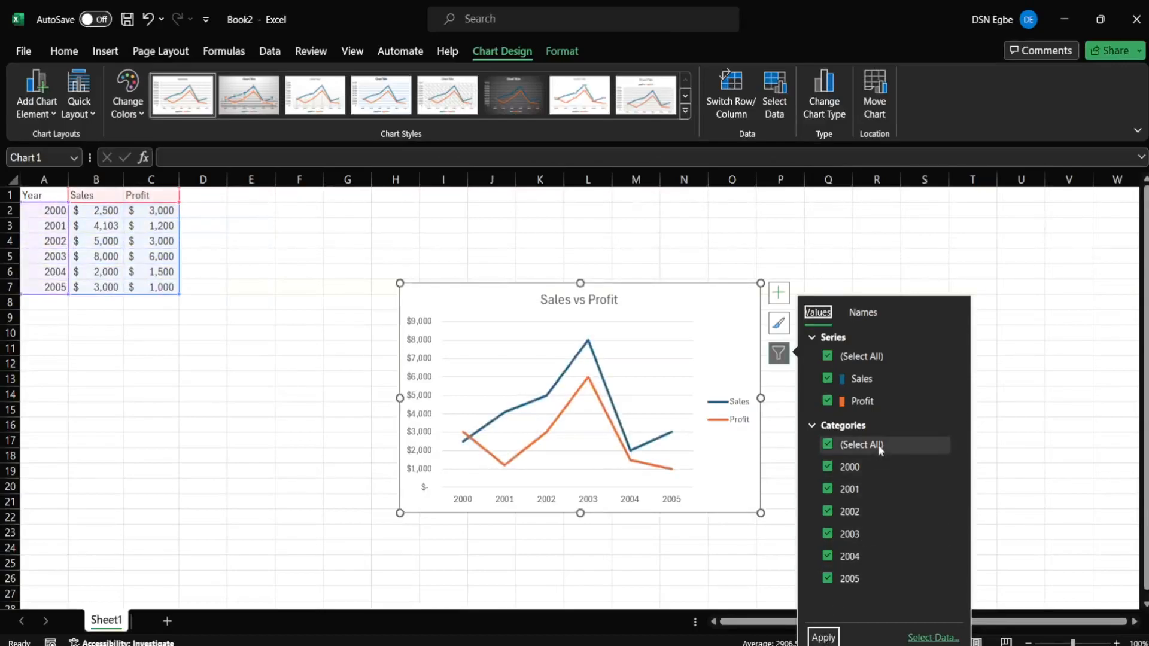
pyautogui.click(856, 309)
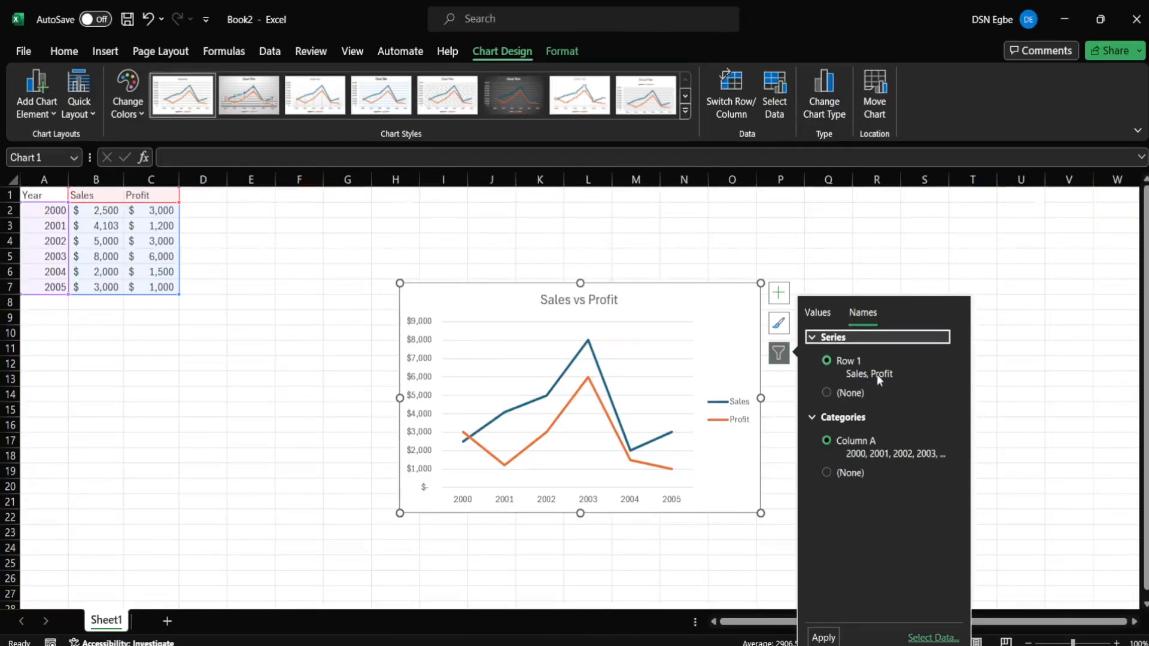
# - Dismiss the Chart Filters pane, keeping both Sales and Profit series across all six years
pyautogui.click(823, 318)
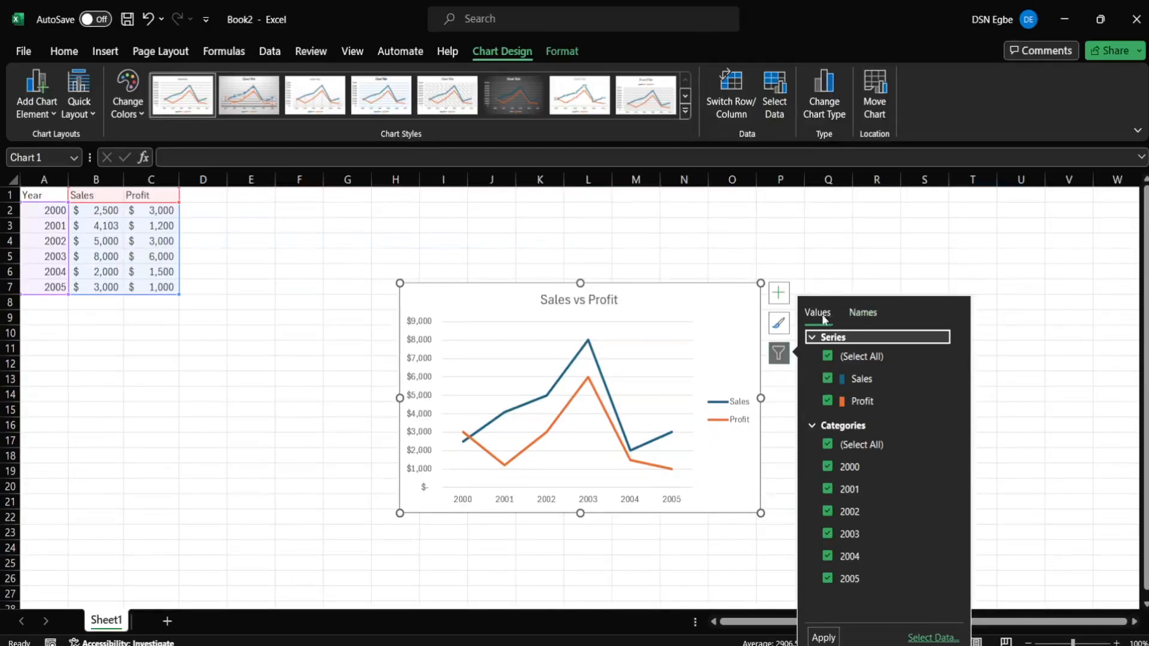
pyautogui.click(779, 325)
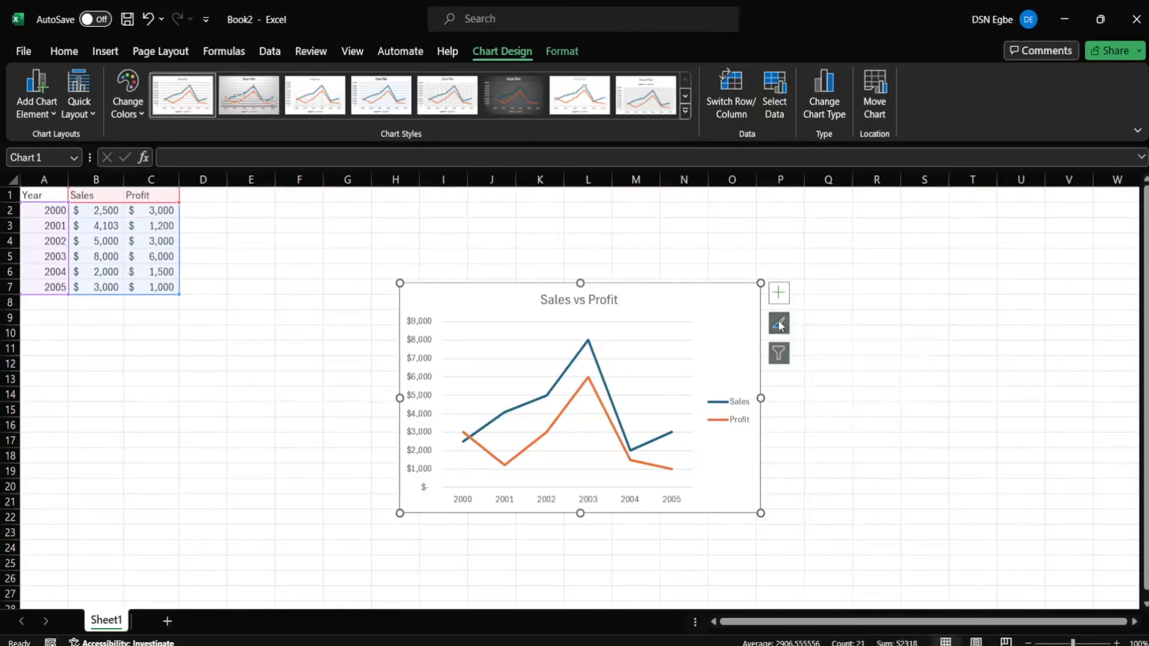
# - Turn on the Data Table chart element so yearly Sales and Profit values appear under the plot
pyautogui.click(779, 296)
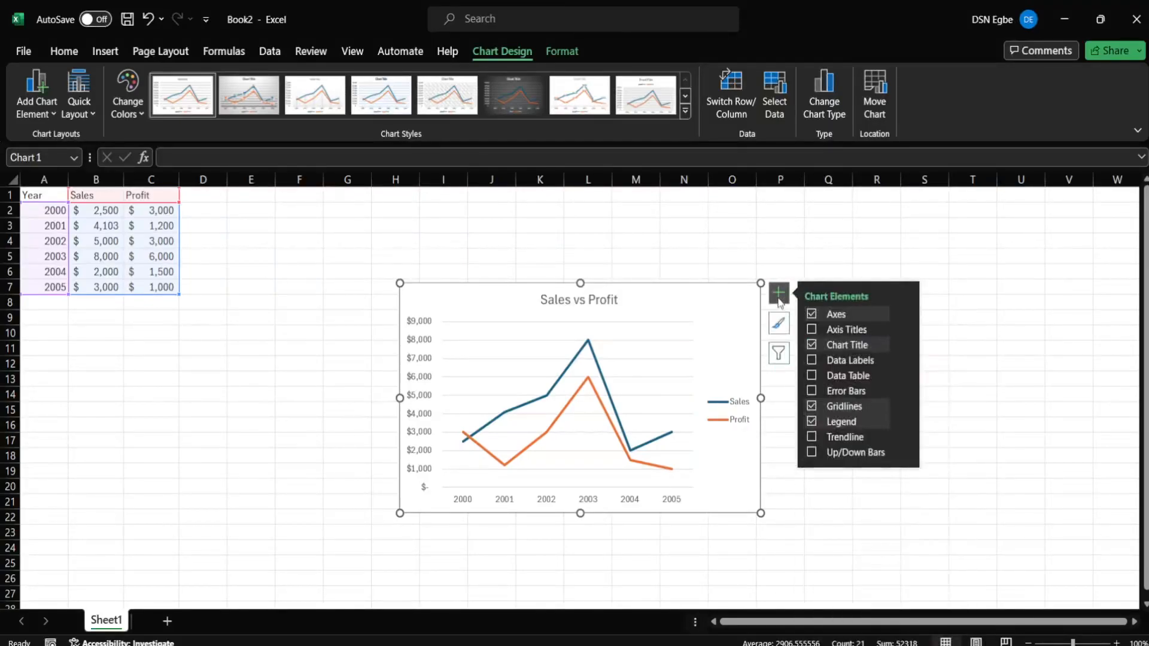
pyautogui.click(812, 360)
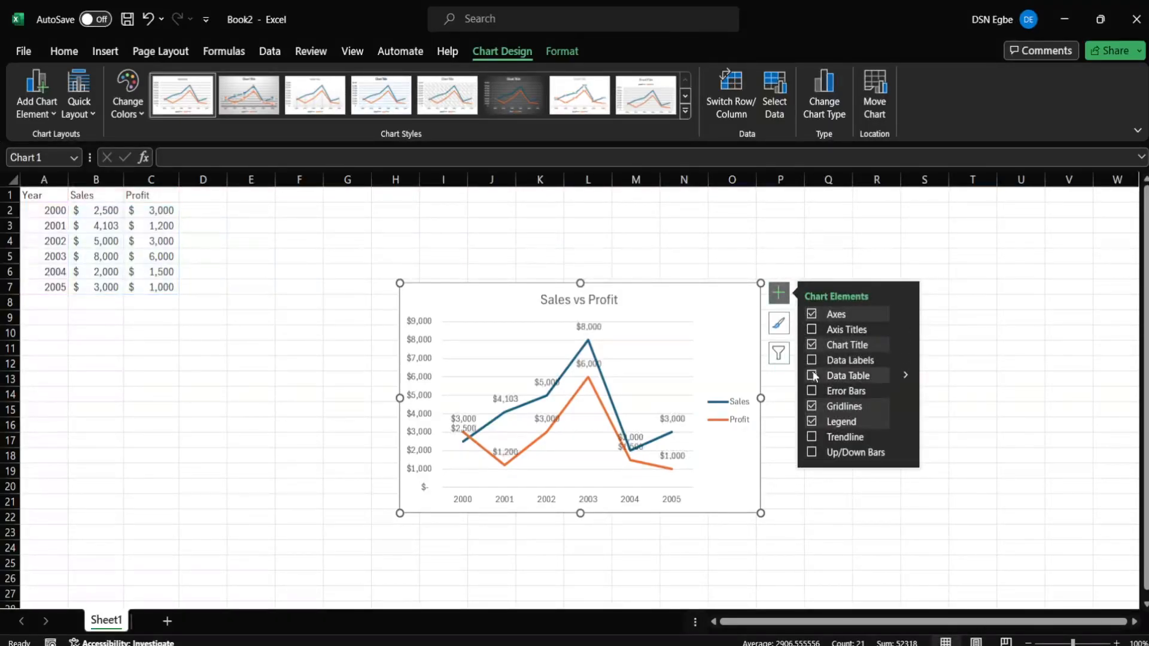
pyautogui.click(812, 375)
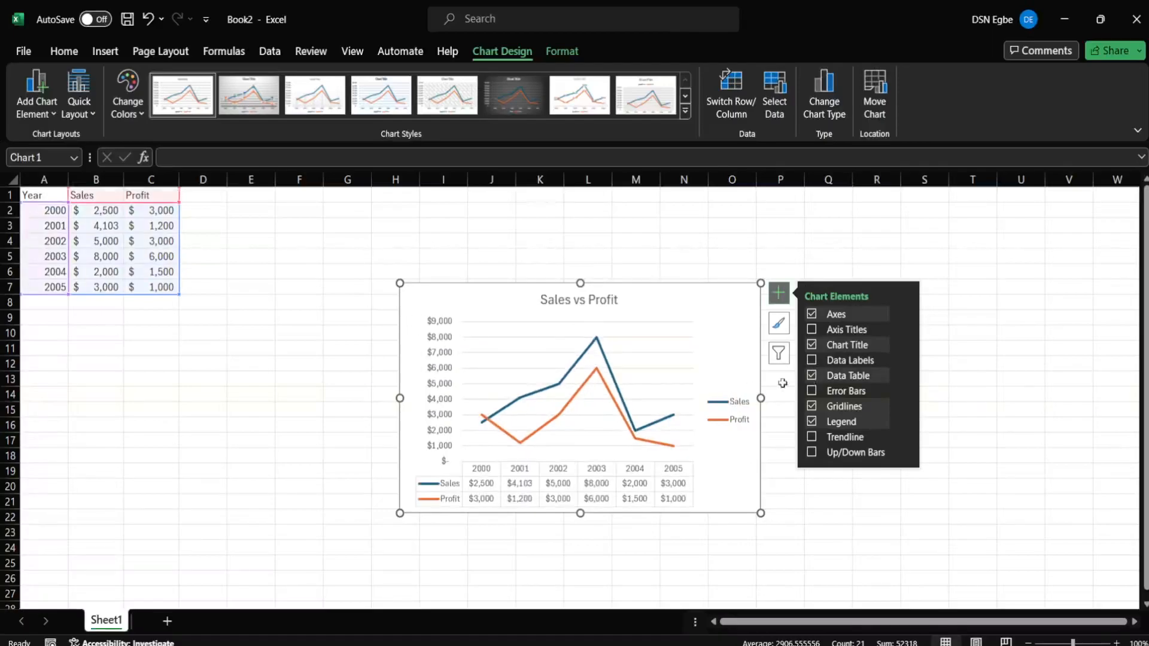
pyautogui.click(710, 244)
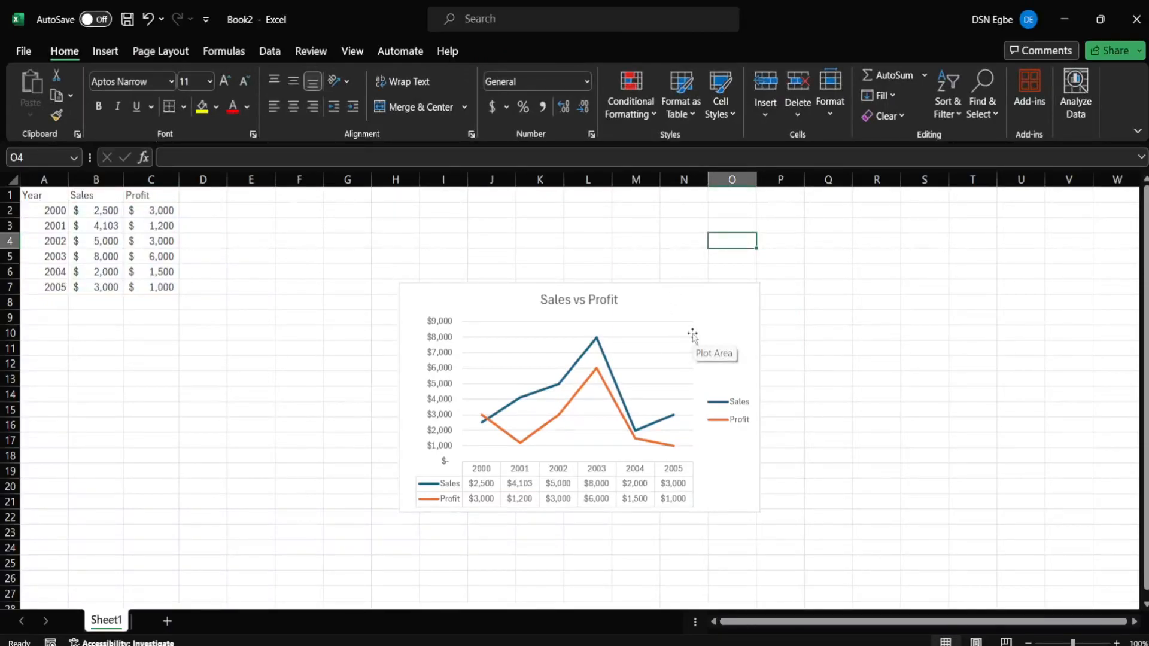
pyautogui.click(816, 336)
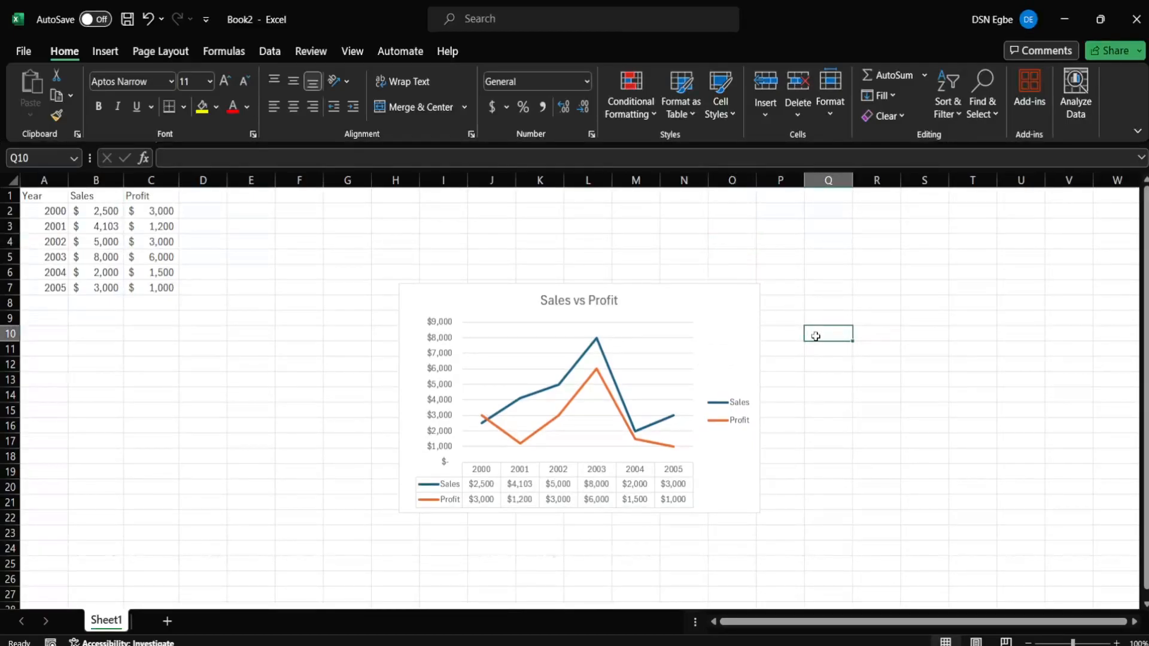
pyautogui.click(677, 304)
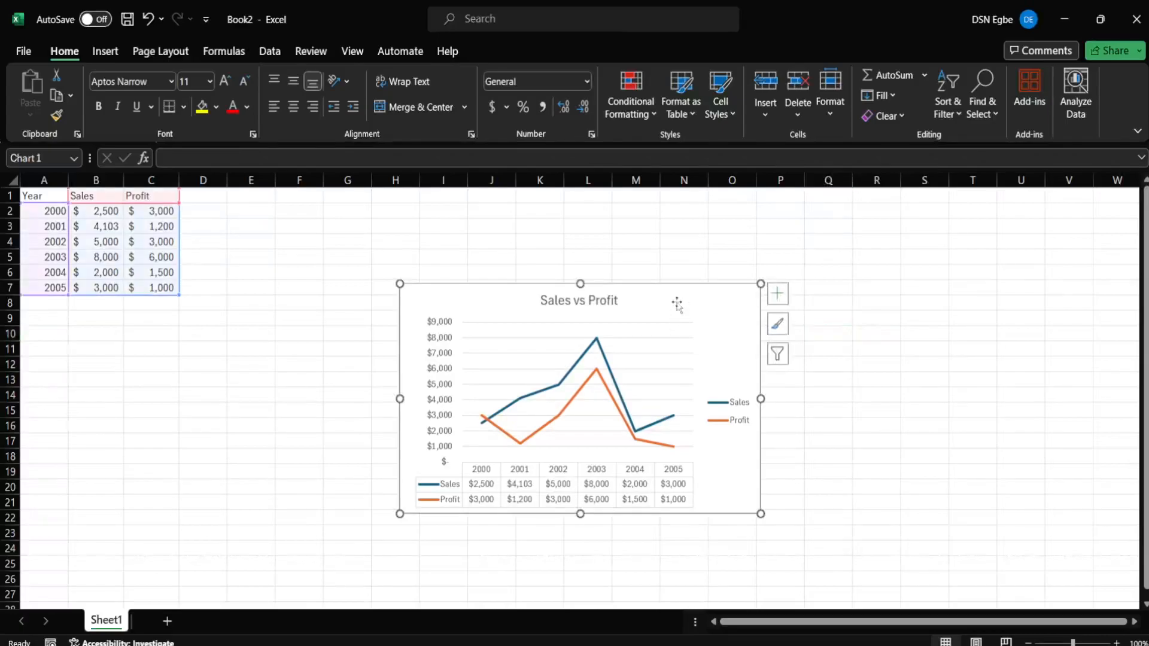
pyautogui.doubleClick(602, 289)
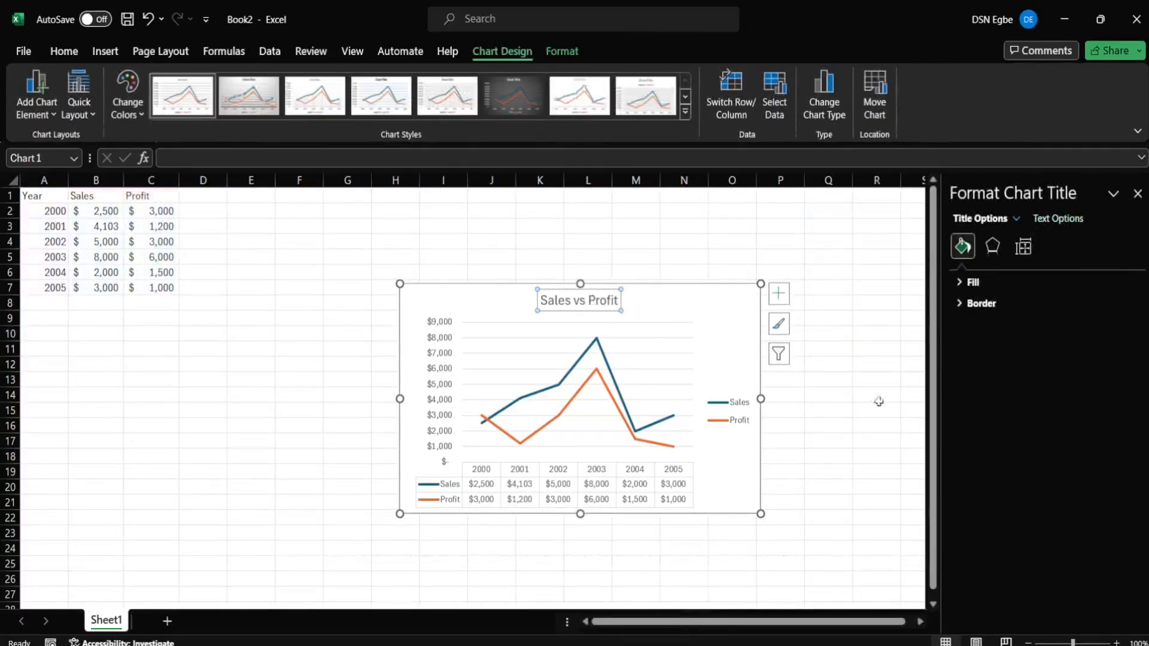
pyautogui.click(1139, 197)
pyautogui.click(857, 402)
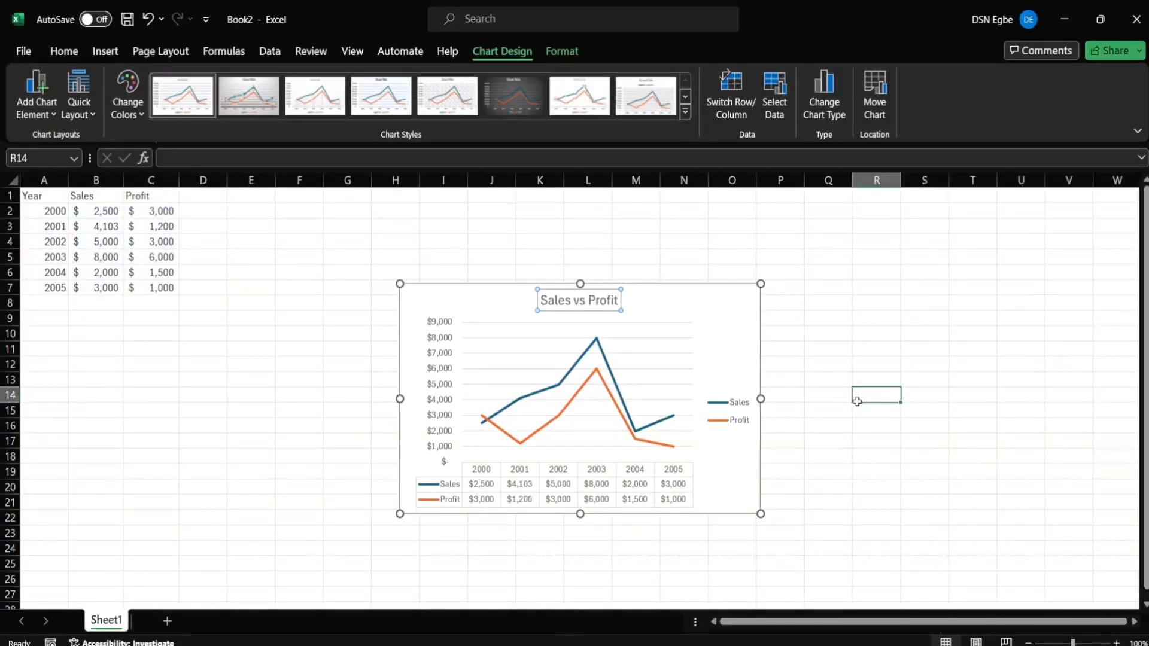